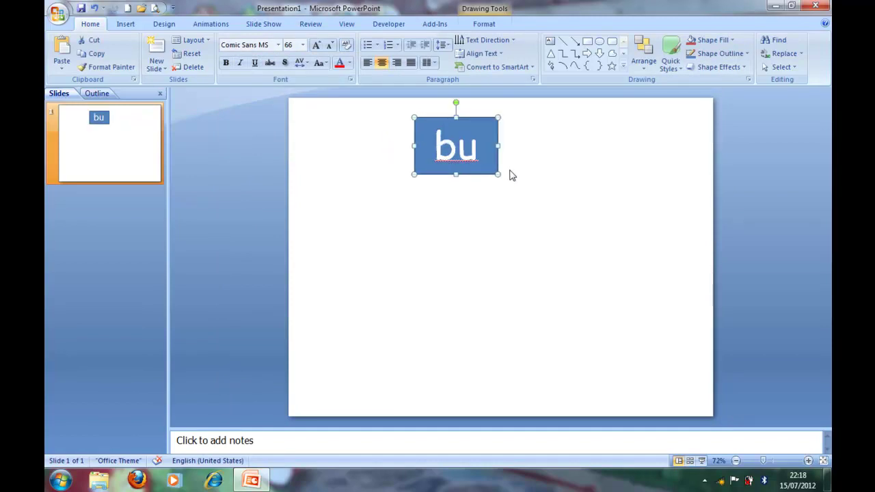
# Duplicate the "bu" rectangle to its right on the slide and change the copy's text to "ku".
pyautogui.hotkey('ctrl', 'd')
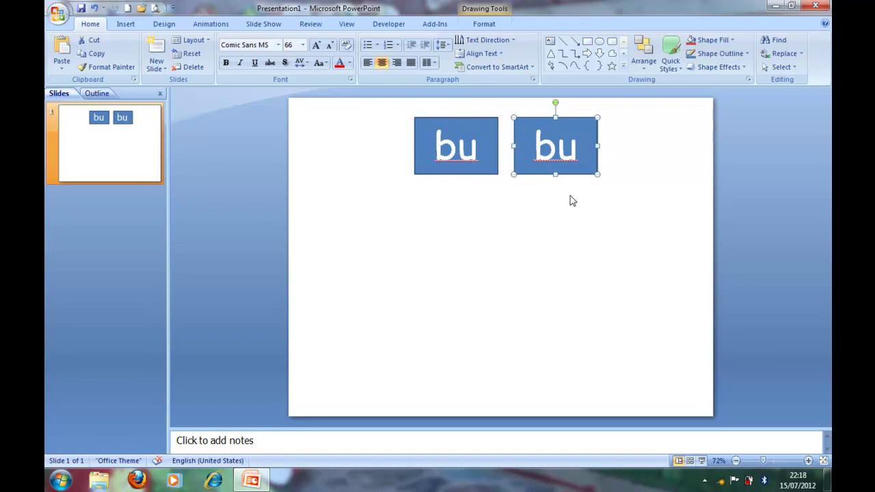
pyautogui.click(572, 201)
pyautogui.click(570, 155)
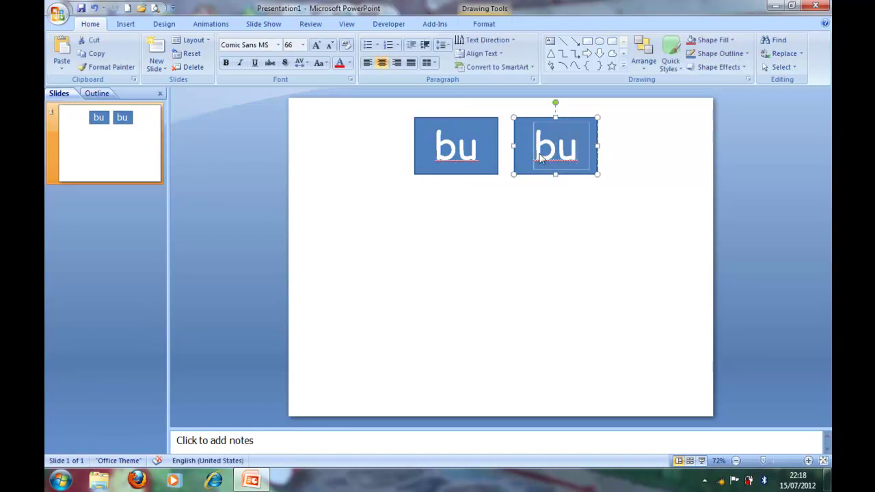
pyautogui.doubleClick(539, 158)
pyautogui.write('ku')
pyautogui.click(547, 198)
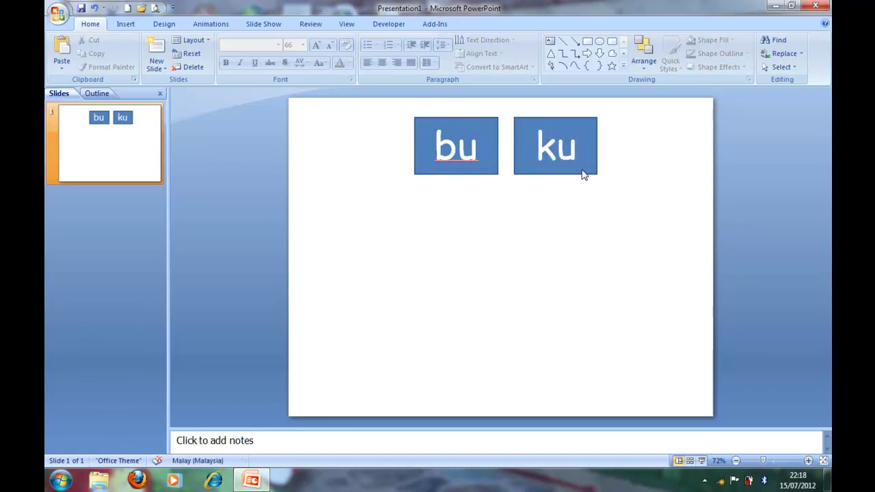
# Show the custom animation settings and place a copy of the "ku" rectangle in the slide's lower-left corner.
pyautogui.click(211, 24)
pyautogui.click(120, 63)
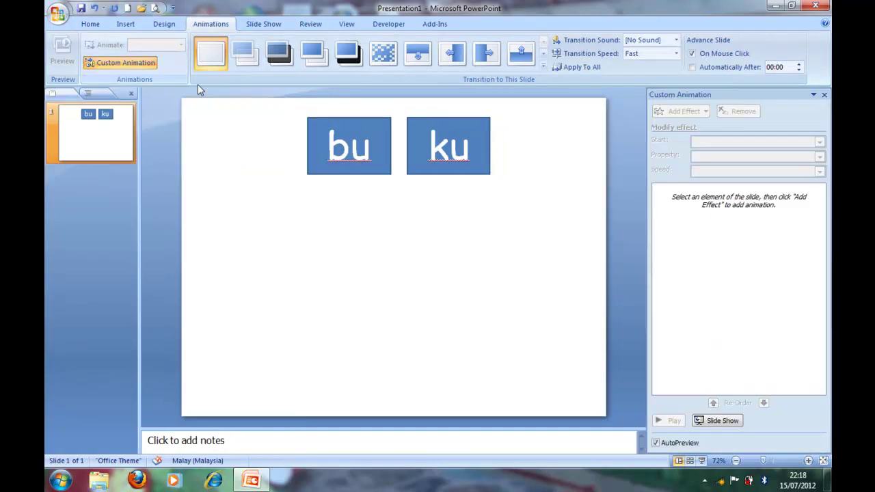
pyautogui.click(483, 172)
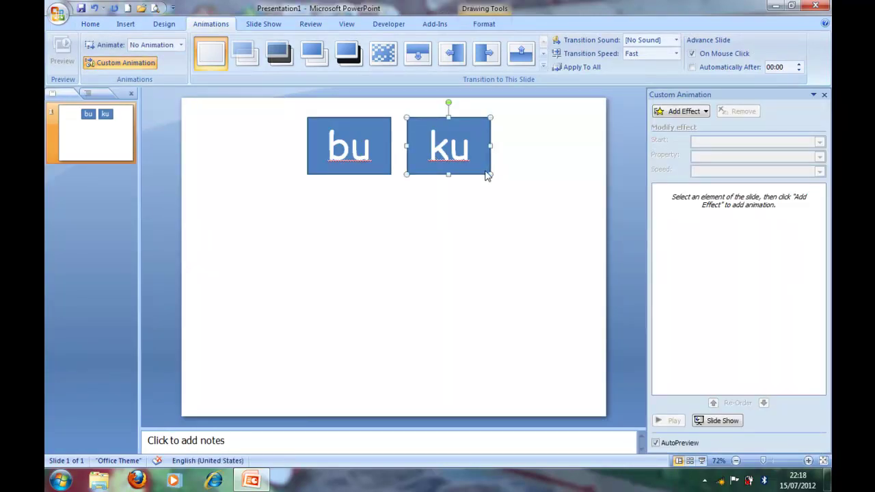
pyautogui.hotkey('ctrl', 'd')
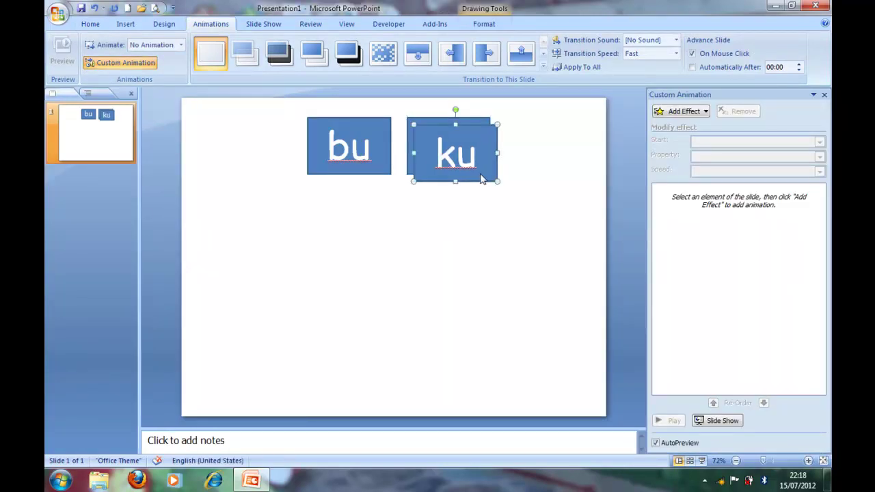
pyautogui.moveTo(481, 178); pyautogui.dragTo(275, 380)
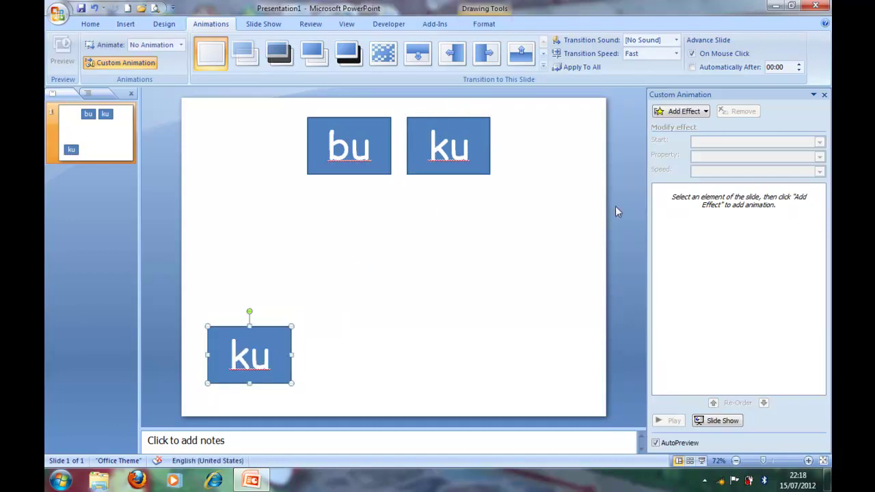
# Add a Flash Bulb emphasis effect with the Breeze sound to the lower-left "ku" rectangle.
pyautogui.click(694, 114)
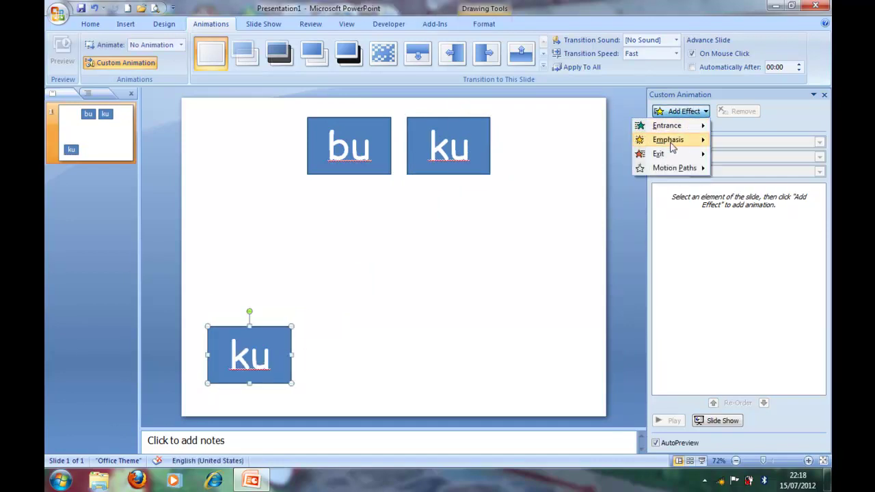
pyautogui.moveTo(673, 140)
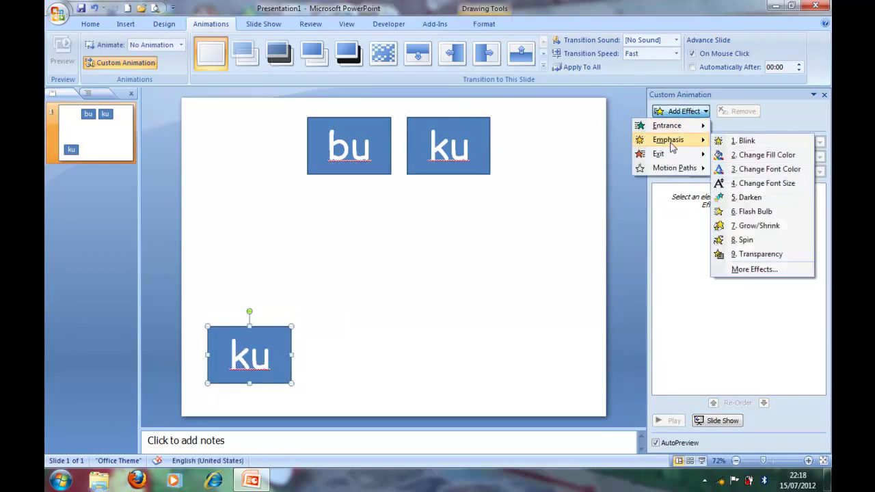
pyautogui.click(755, 214)
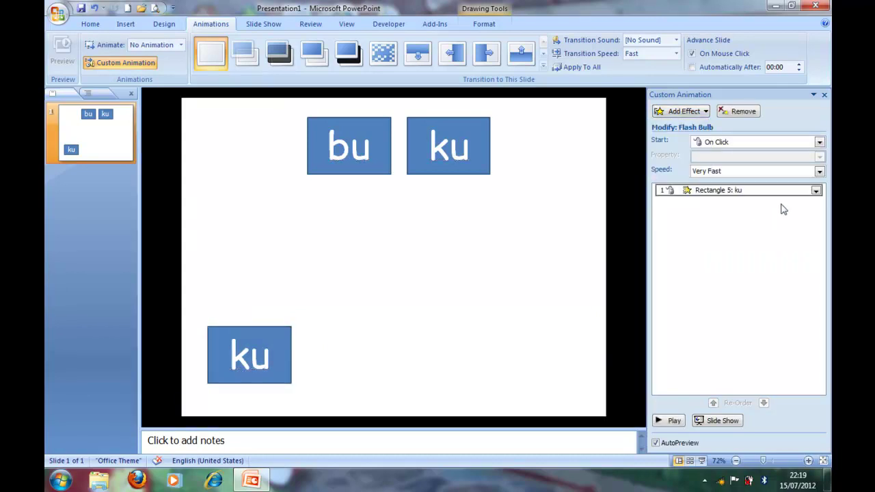
pyautogui.click(815, 191)
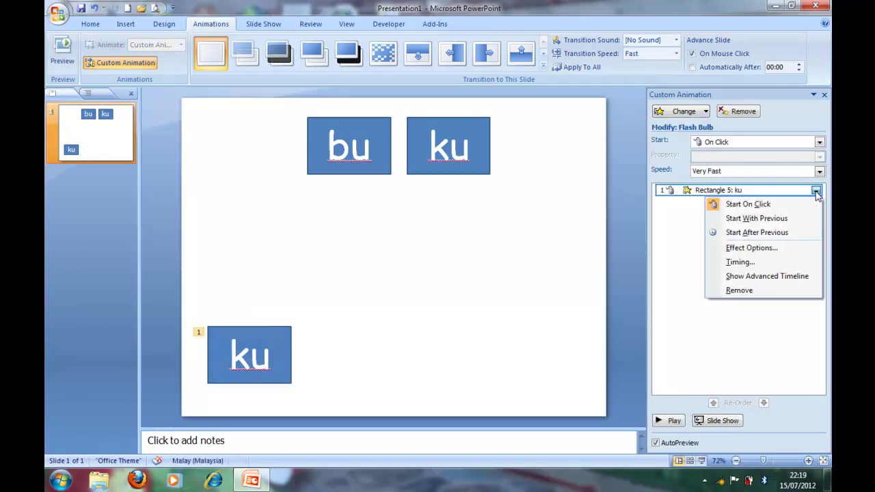
pyautogui.click(751, 249)
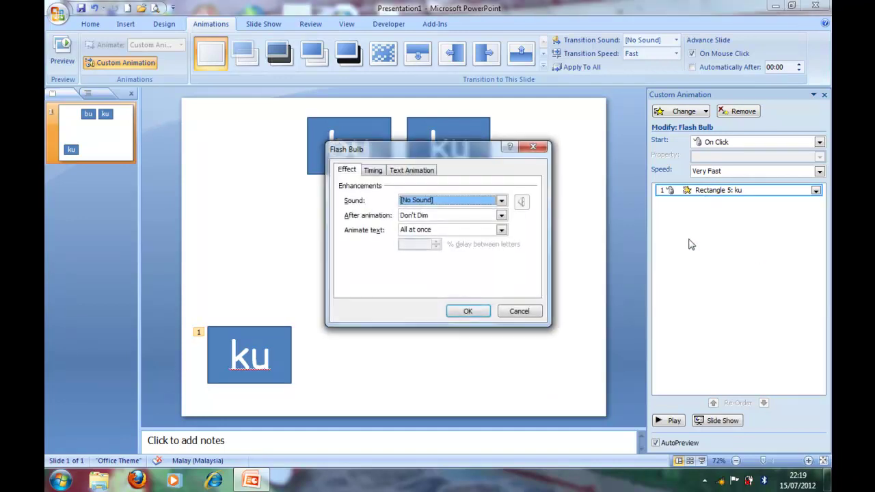
pyautogui.click(459, 201)
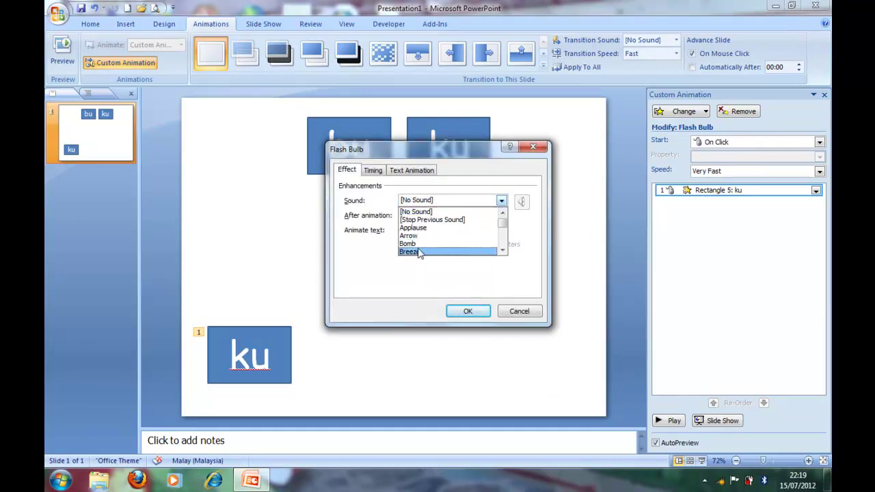
pyautogui.click(420, 252)
# Set the Flash Bulb effect's trigger to the lower-left rectangle itself, "Rectangle 5: ku".
pyautogui.click(372, 170)
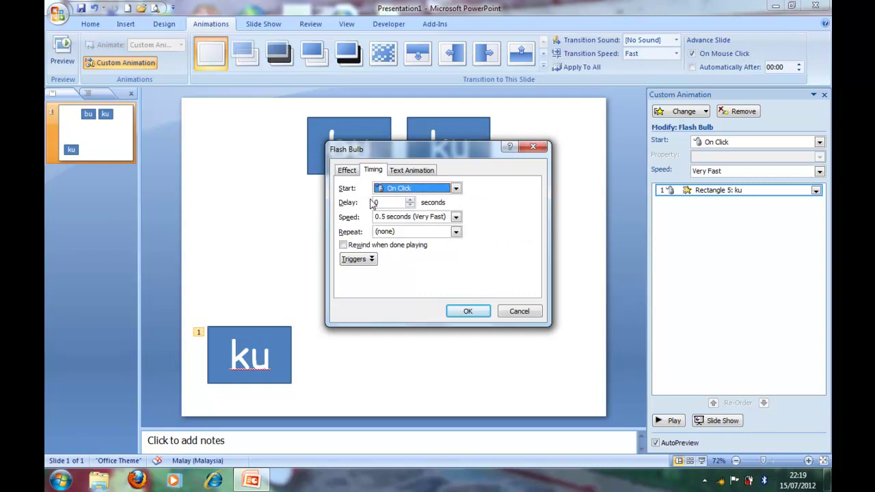
pyautogui.click(355, 259)
pyautogui.click(377, 286)
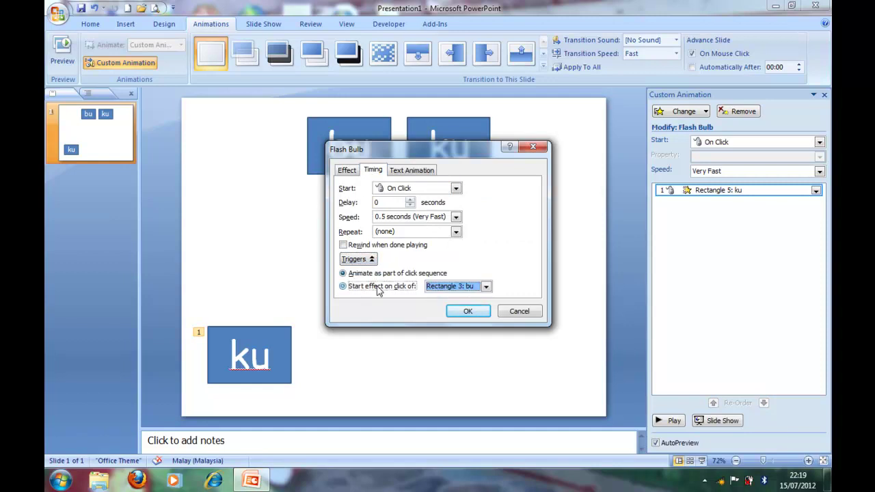
pyautogui.click(486, 287)
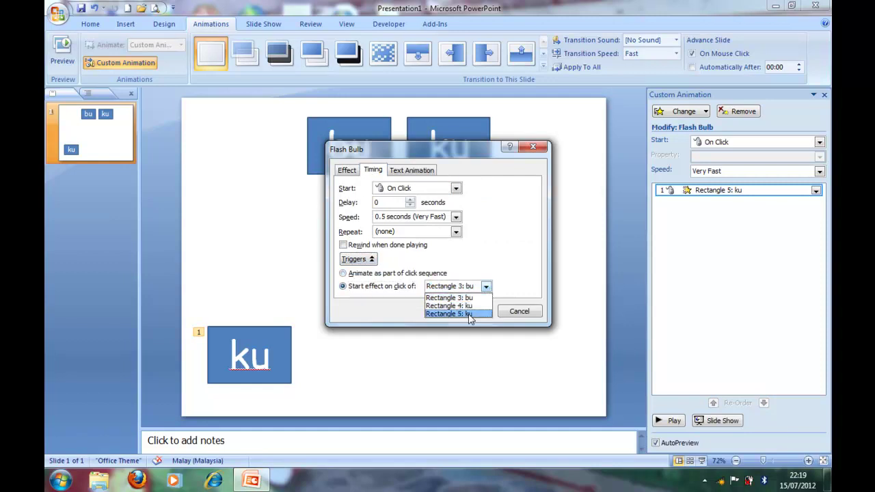
pyautogui.click(469, 314)
pyautogui.click(466, 313)
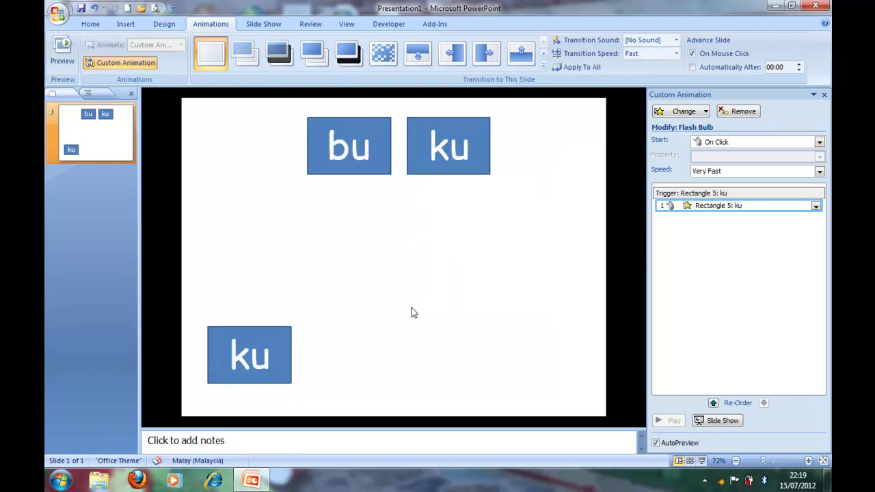
# Duplicate the animated lower-left "ku" rectangle and place the copy in the middle of the slide's lower row.
pyautogui.click(287, 353)
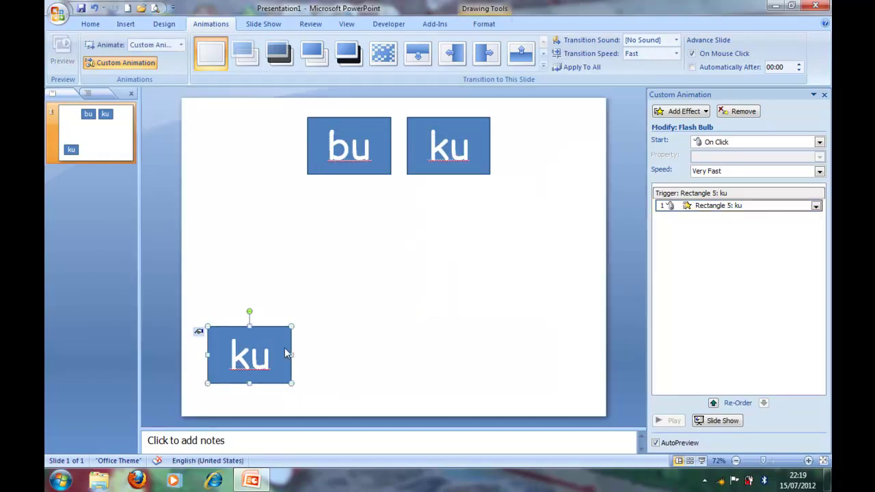
pyautogui.hotkey('ctrl', 'd')
pyautogui.moveTo(286, 351); pyautogui.dragTo(408, 344)
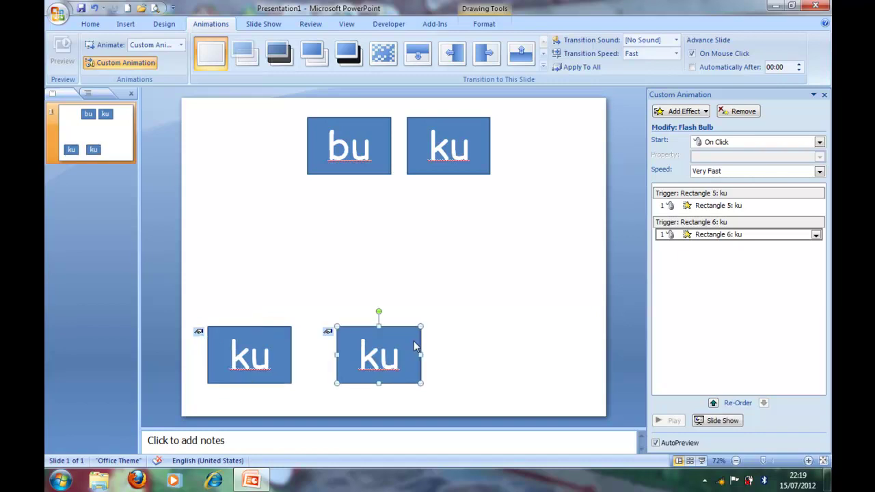
pyautogui.click(465, 232)
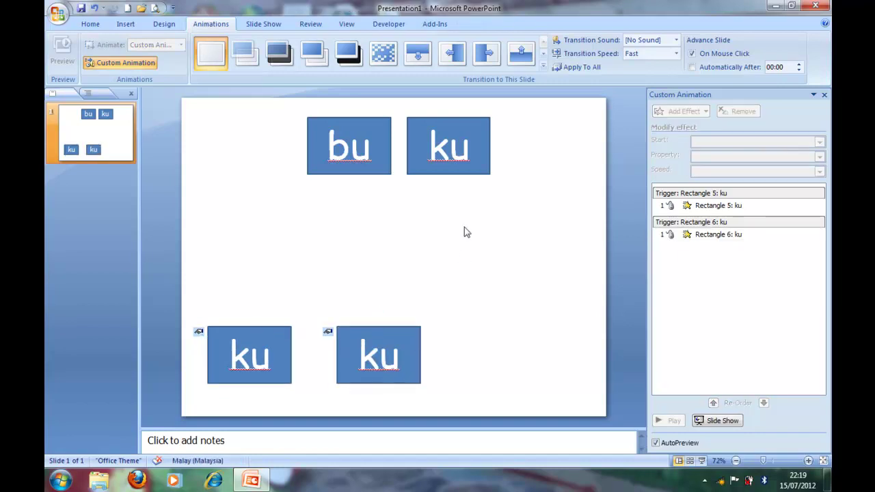
# Duplicate the unanimated upper "ku" rectangle and place the copy at the right end of the lower row.
pyautogui.click(485, 173)
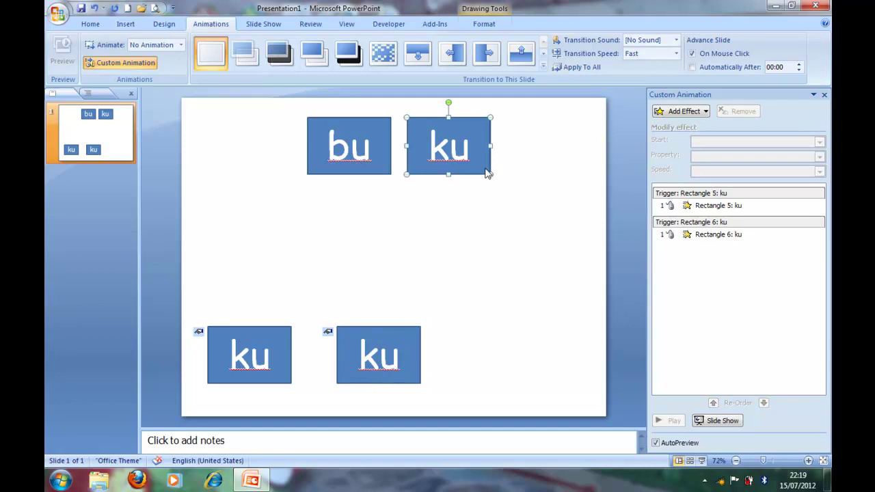
pyautogui.hotkey('ctrl', 'd')
pyautogui.moveTo(481, 186); pyautogui.dragTo(553, 386)
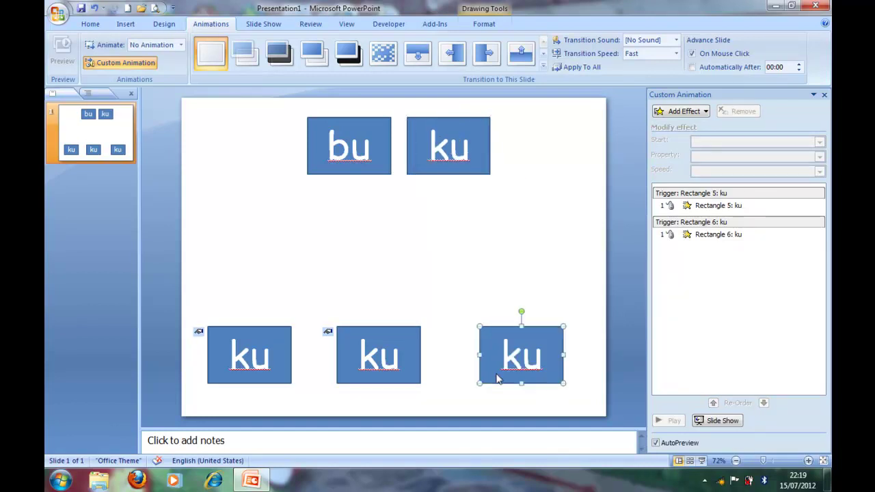
# Change the text of the lower row's middle rectangle to "ka" and its left rectangle to "ki".
pyautogui.click(401, 362)
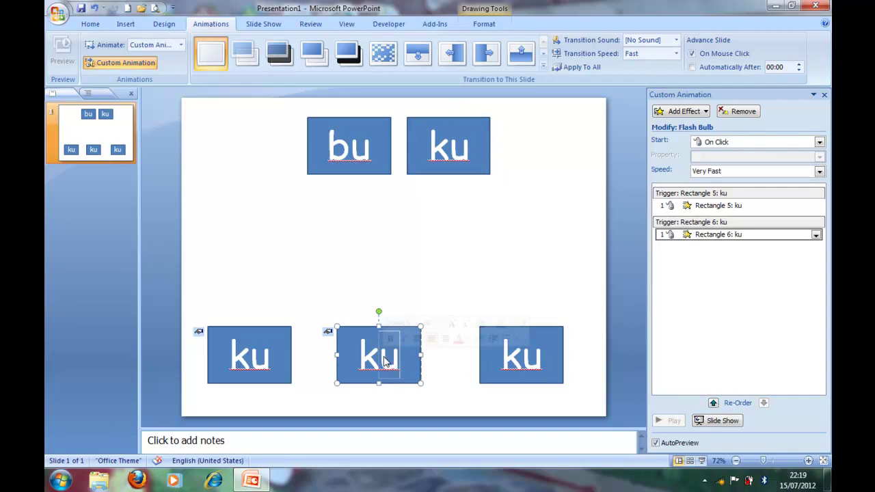
pyautogui.write('a')
pyautogui.click(270, 362)
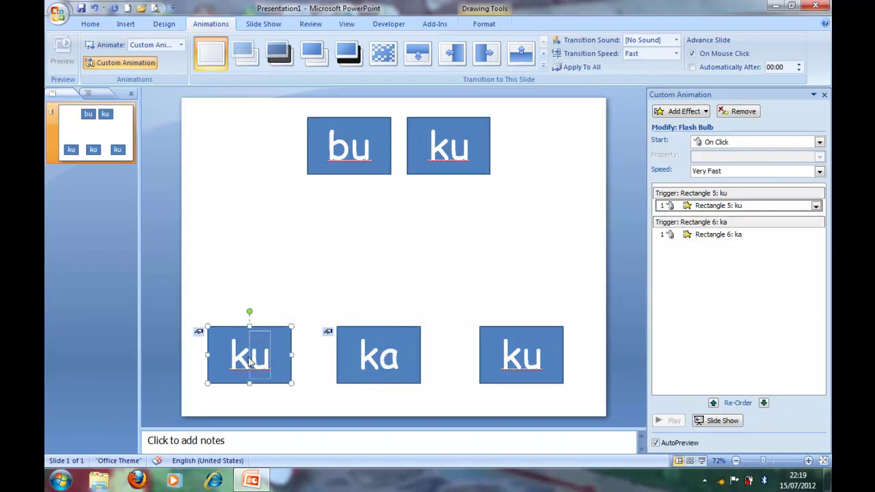
pyautogui.press('BackSpace')
pyautogui.write('i')
pyautogui.click(461, 291)
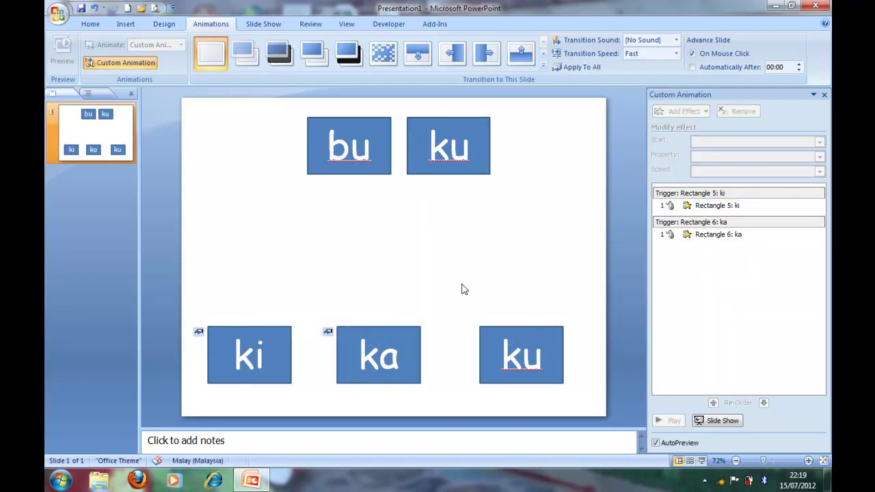
pyautogui.click(476, 161)
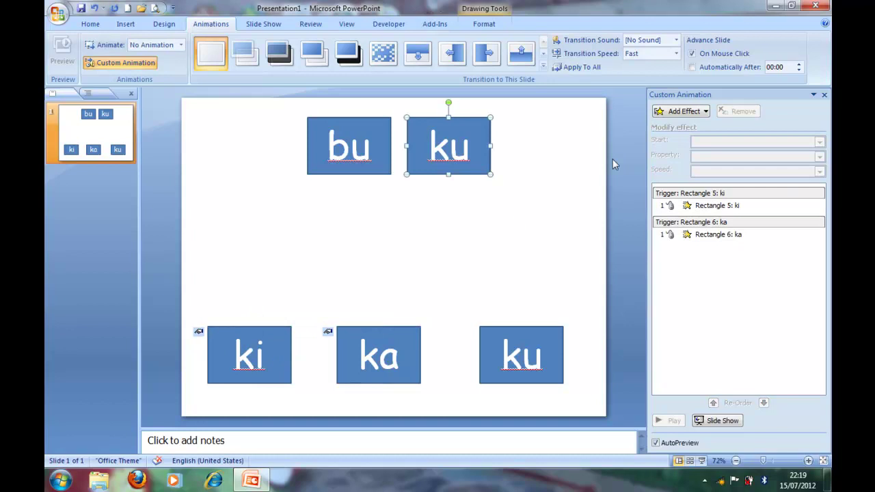
pyautogui.click(696, 117)
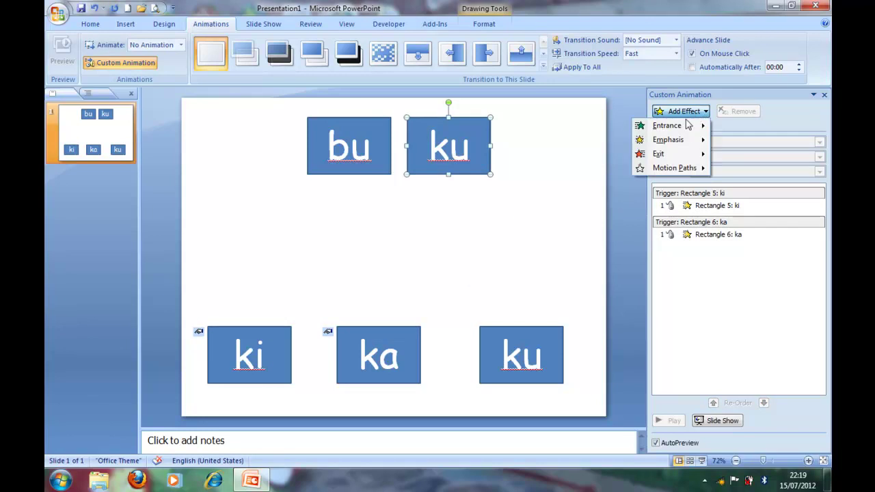
pyautogui.moveTo(680, 129)
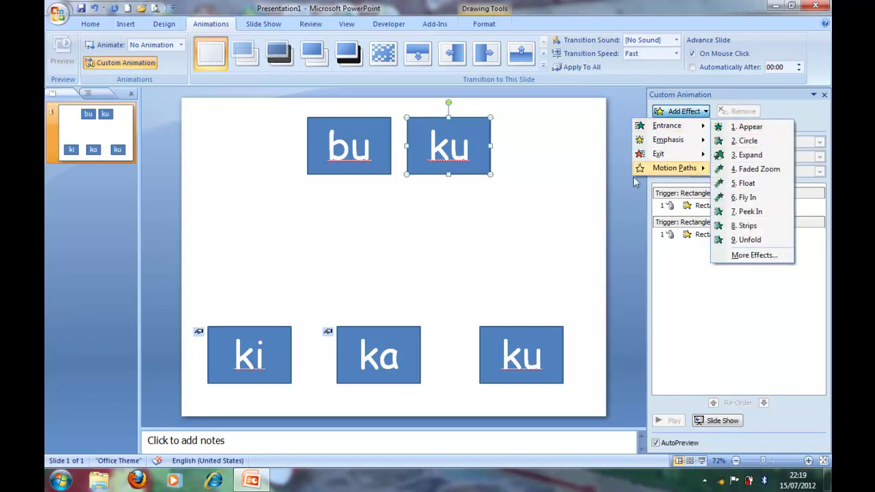
pyautogui.click(544, 340)
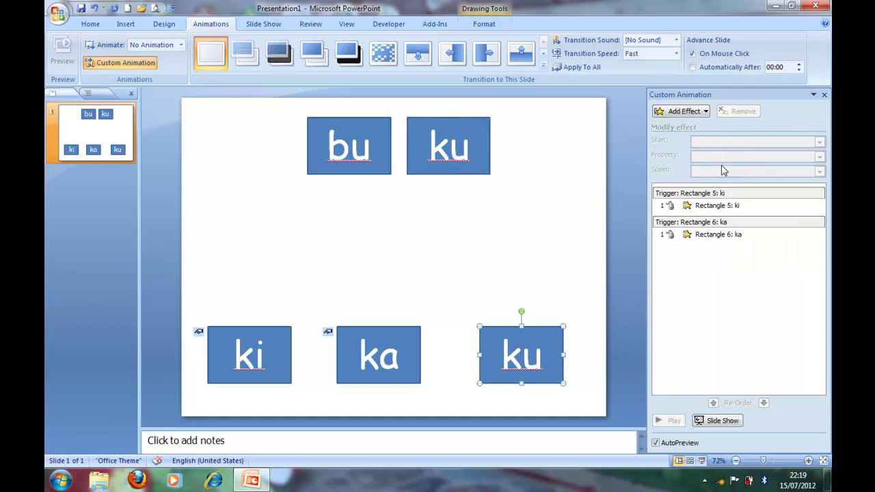
pyautogui.click(682, 111)
pyautogui.click(577, 273)
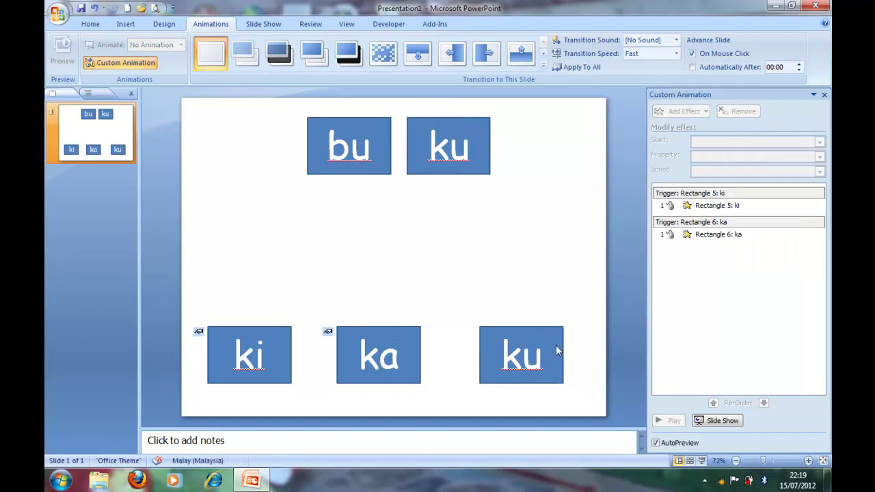
# Add a Fly Out exit effect with direction To Top to the lower-right "ku" rectangle.
pyautogui.click(556, 348)
pyautogui.click(689, 113)
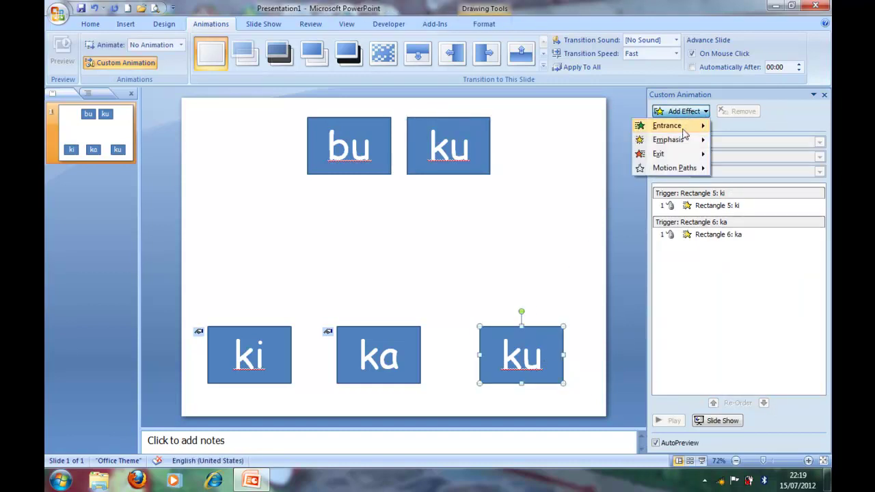
pyautogui.moveTo(673, 154)
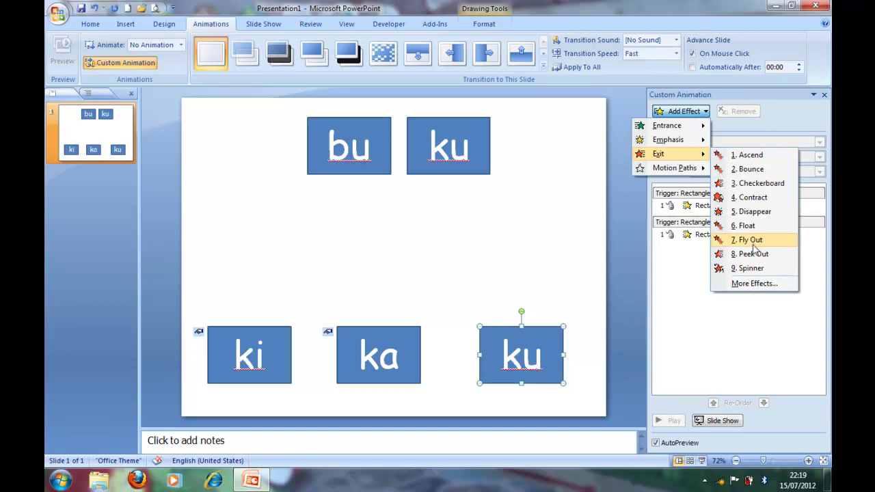
pyautogui.click(729, 240)
pyautogui.click(818, 157)
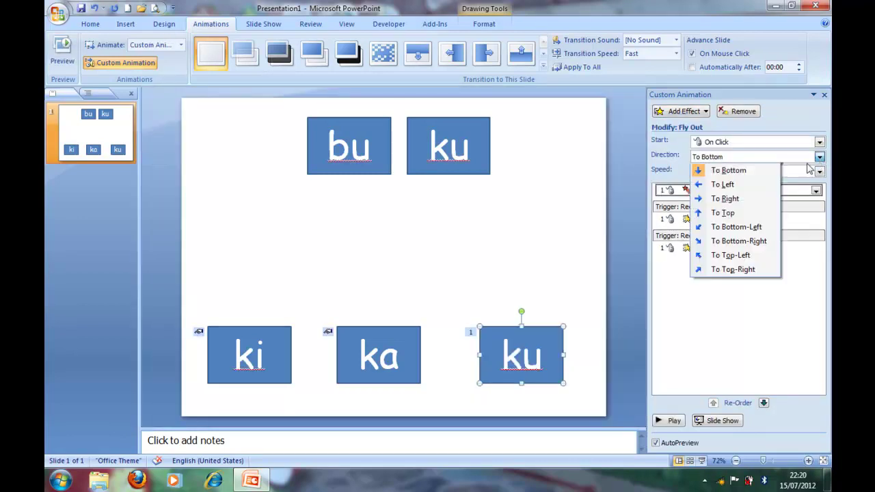
pyautogui.click(735, 213)
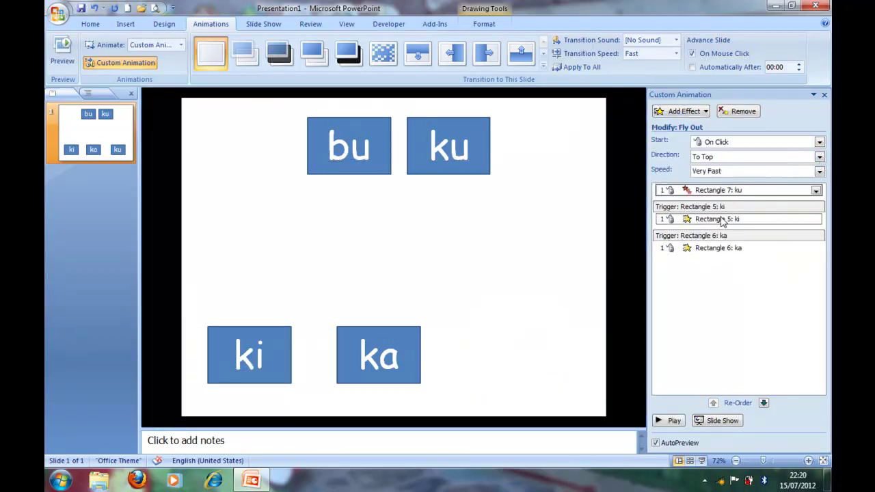
# Add an Appear entrance effect to the upper "ku" rectangle.
pyautogui.click(482, 171)
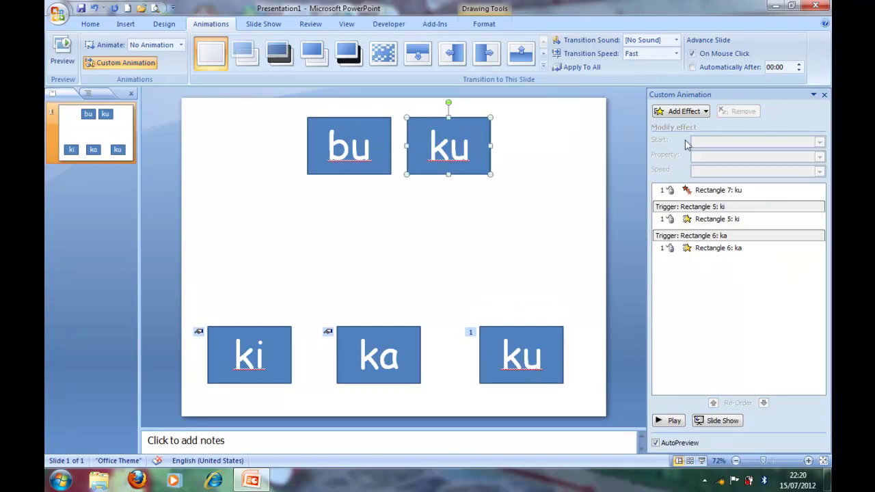
pyautogui.click(699, 115)
pyautogui.moveTo(686, 126)
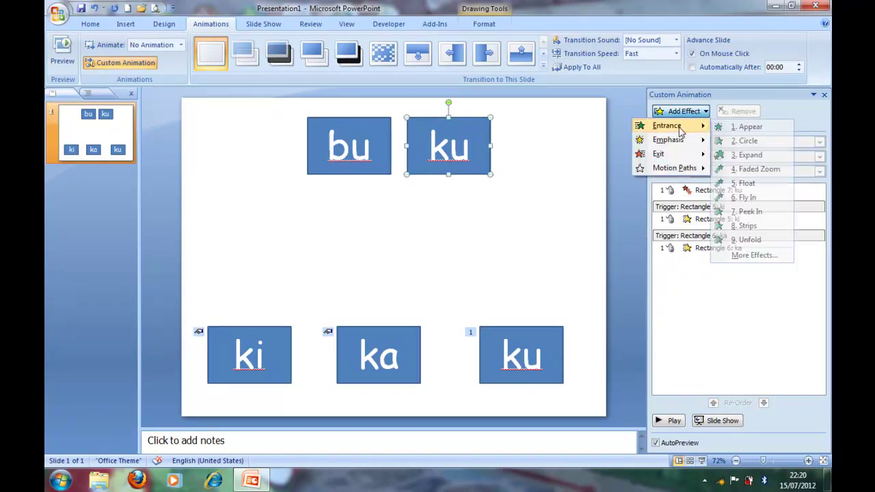
pyautogui.click(744, 128)
# Set the sound of the lower-right "ku" rectangle's Fly Out effect to Drum Roll.
pyautogui.click(745, 191)
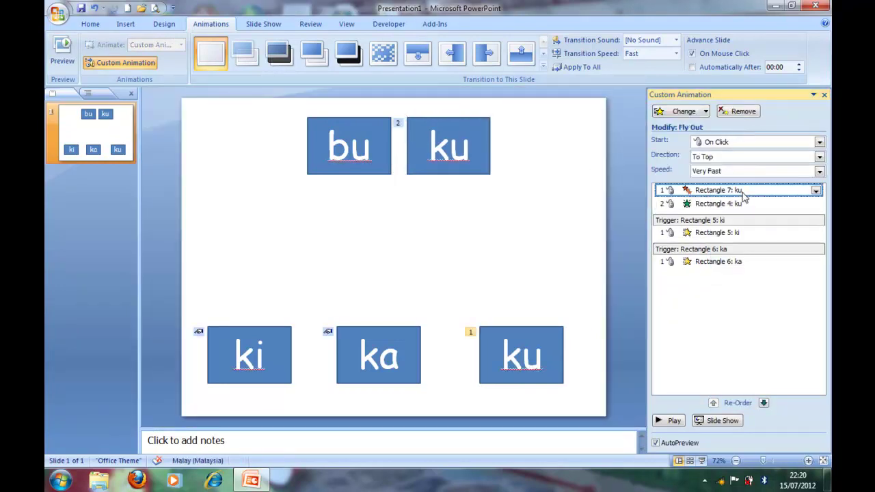
pyautogui.click(816, 191)
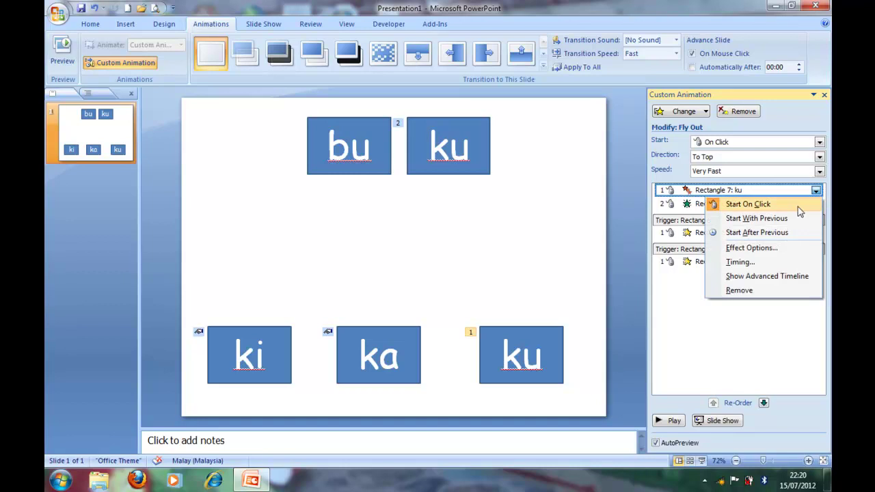
pyautogui.click(750, 248)
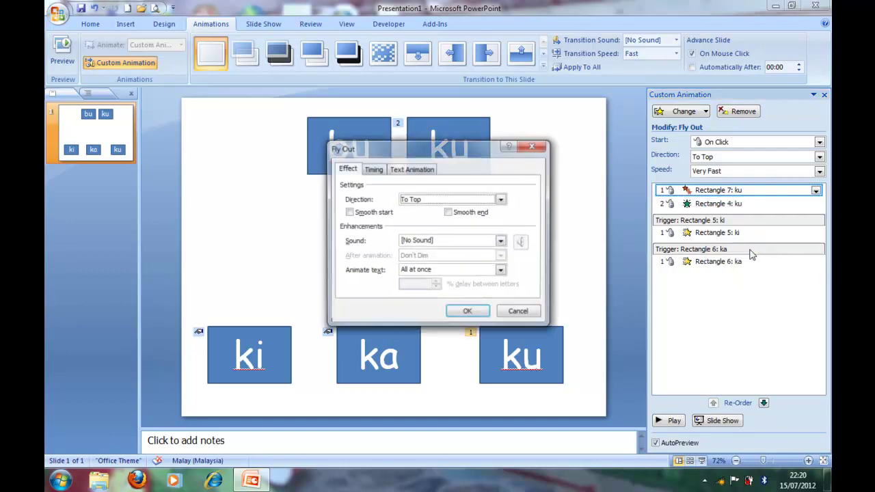
pyautogui.click(444, 239)
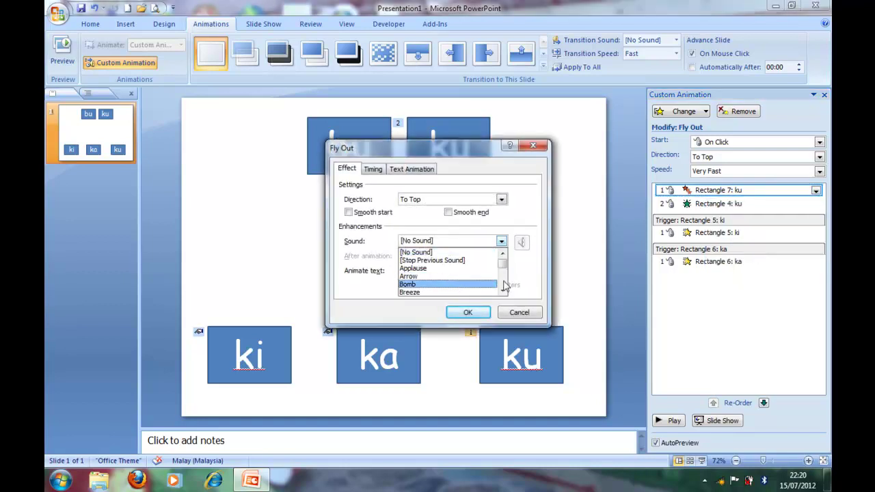
pyautogui.moveTo(503, 265); pyautogui.dragTo(502, 273)
pyautogui.click(451, 268)
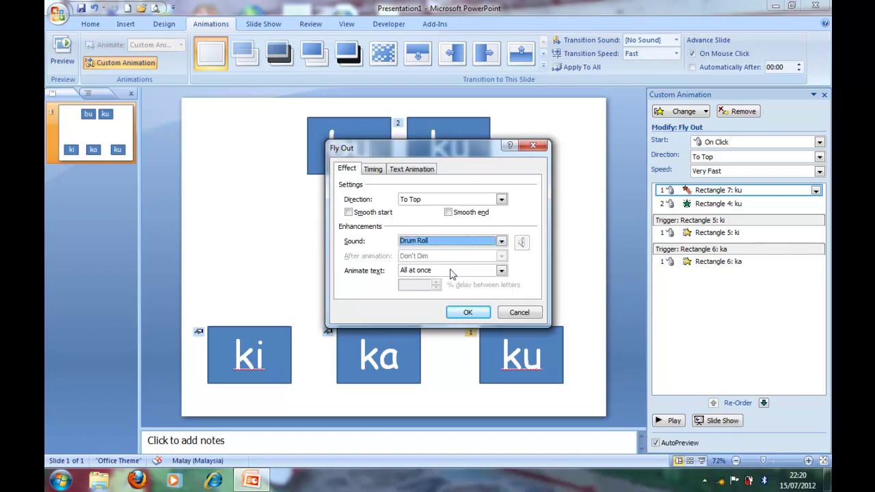
pyautogui.click(464, 313)
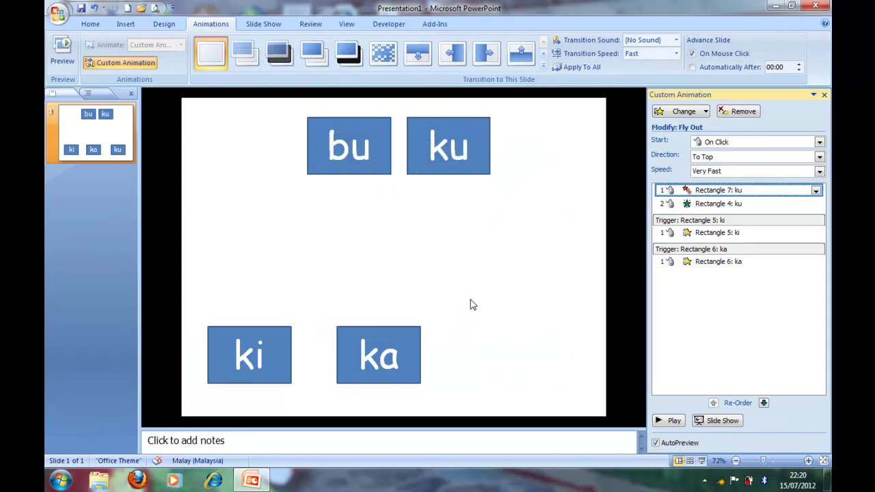
# Set the upper "ku" rectangle's Appear effect to start After Previous.
pyautogui.click(723, 203)
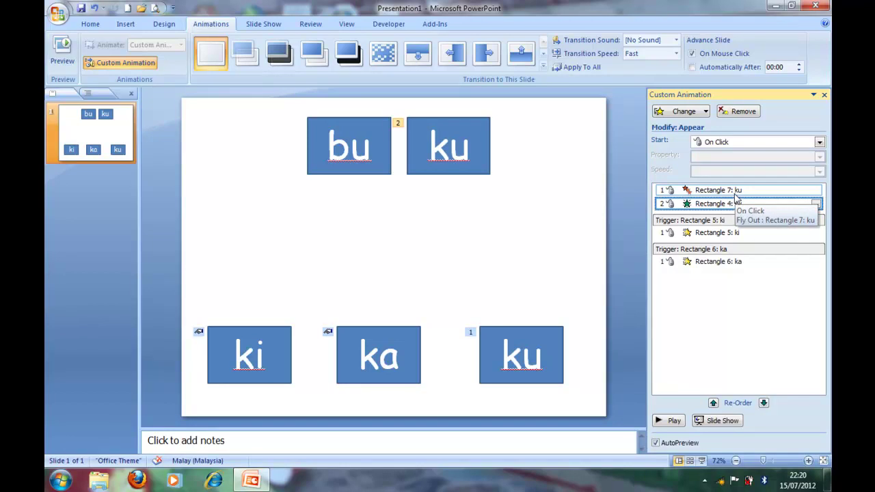
pyautogui.click(735, 191)
pyautogui.click(736, 203)
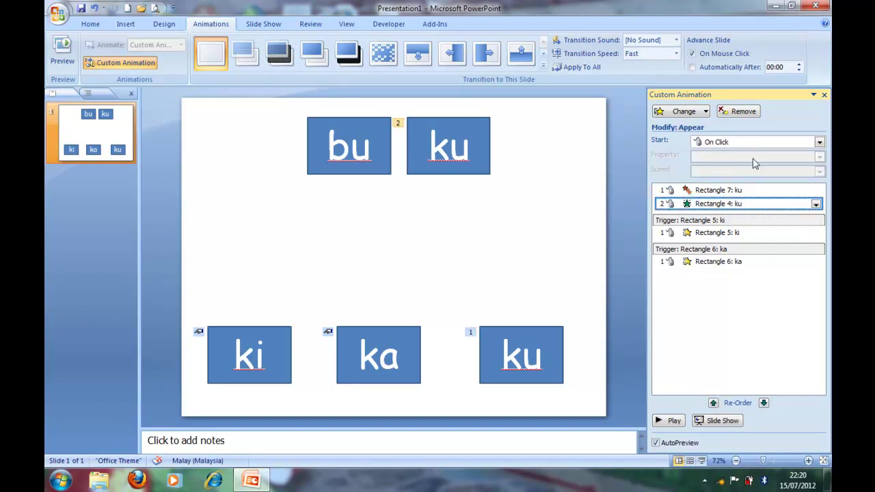
pyautogui.click(753, 141)
pyautogui.click(724, 176)
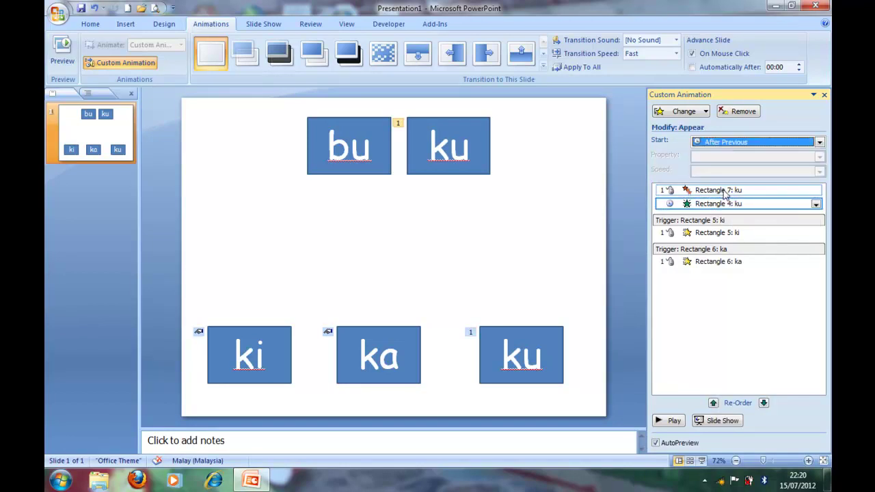
# Set both "ku" effects, Fly Out and Appear, to start on click of the lower-right rectangle, Rectangle 7: ku.
pyautogui.click(724, 195)
pyautogui.keyDown('shift'); pyautogui.click(726, 204); pyautogui.keyUp('shift')
pyautogui.click(816, 203)
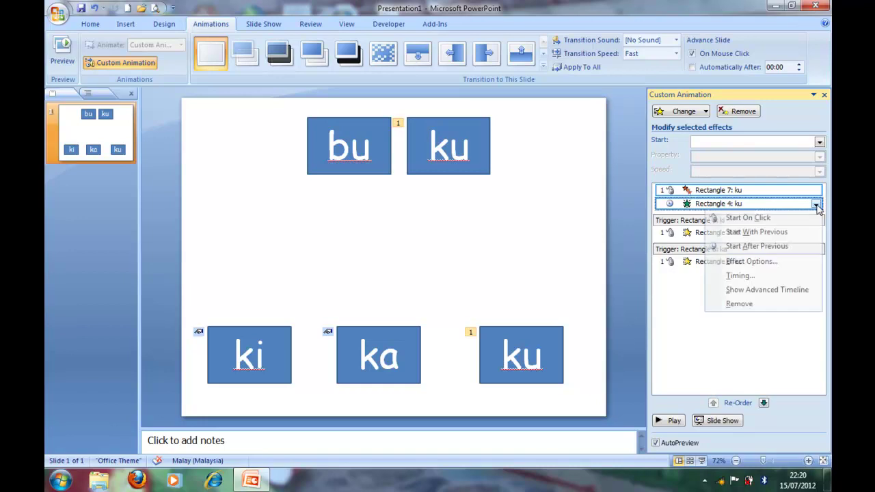
pyautogui.click(744, 275)
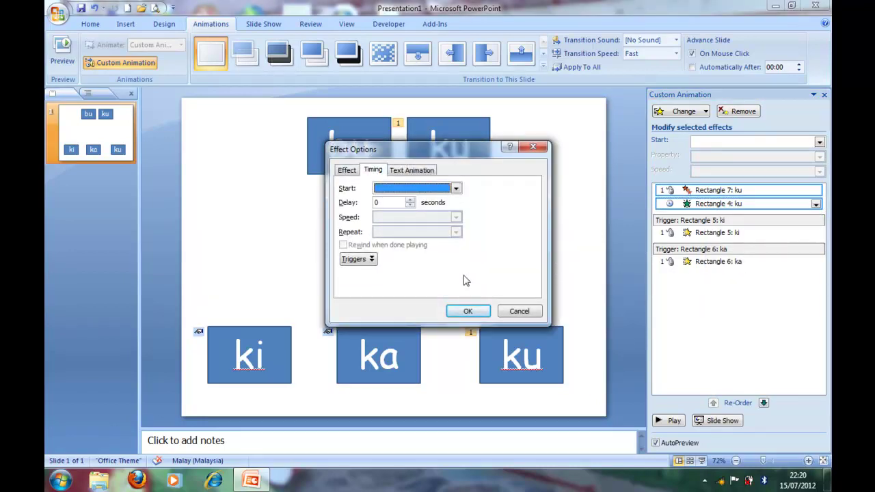
pyautogui.click(369, 261)
pyautogui.click(372, 286)
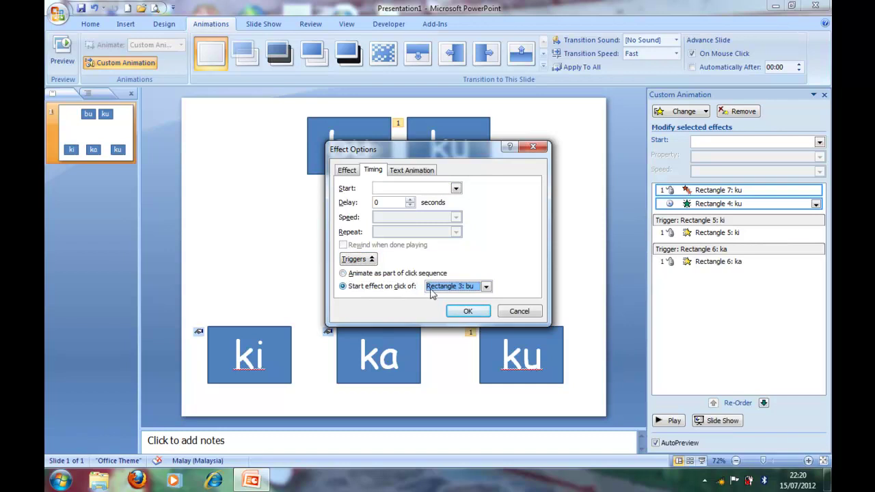
pyautogui.click(487, 288)
pyautogui.click(469, 331)
pyautogui.click(468, 312)
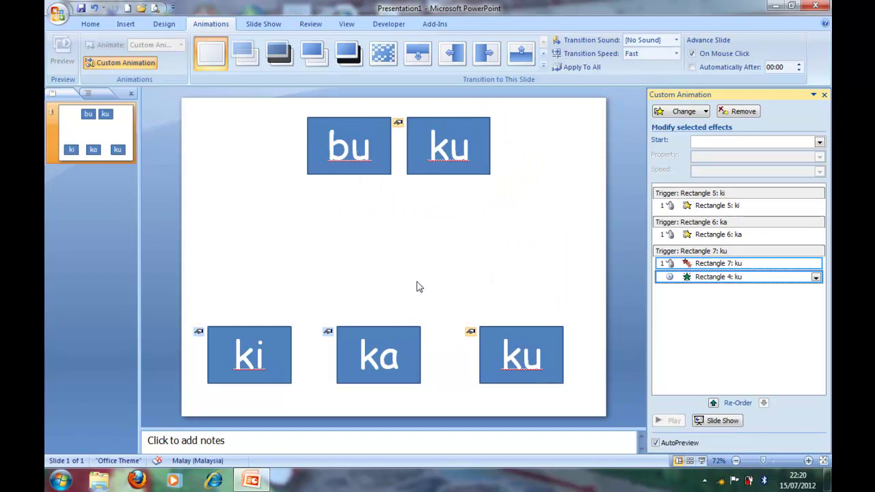
# Search the clip art for "book" and close the clip art search.
pyautogui.click(92, 25)
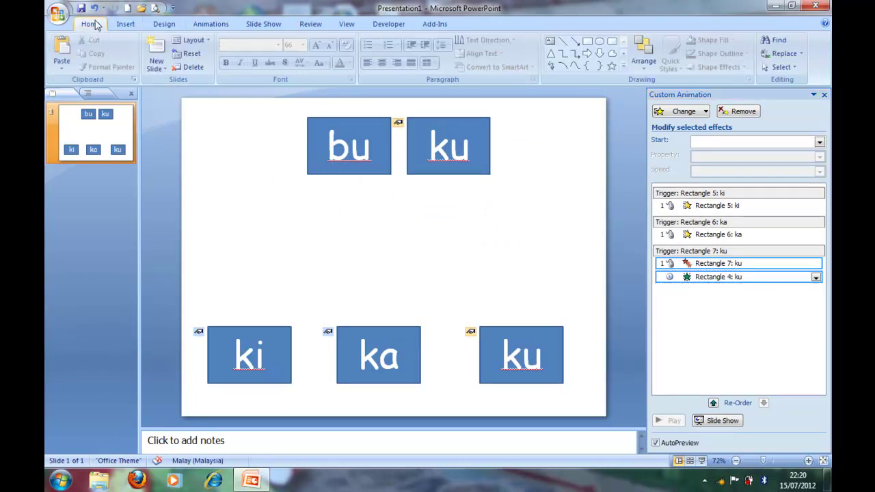
pyautogui.click(124, 26)
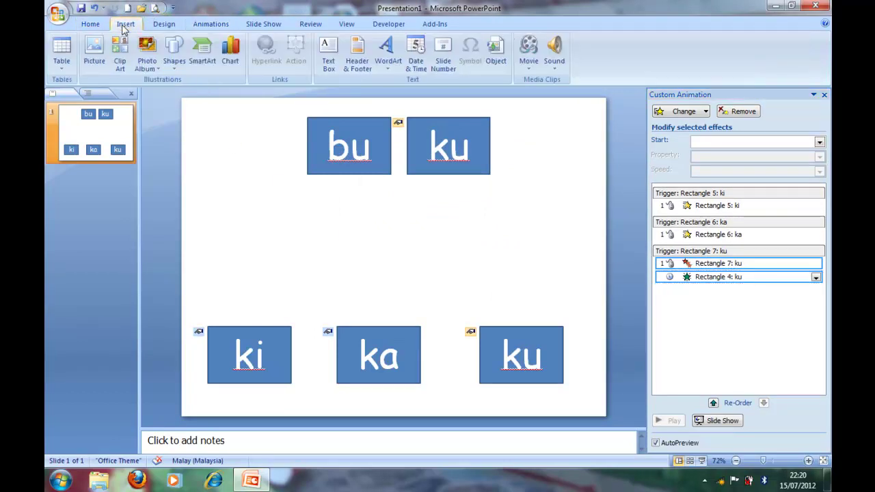
pyautogui.click(124, 66)
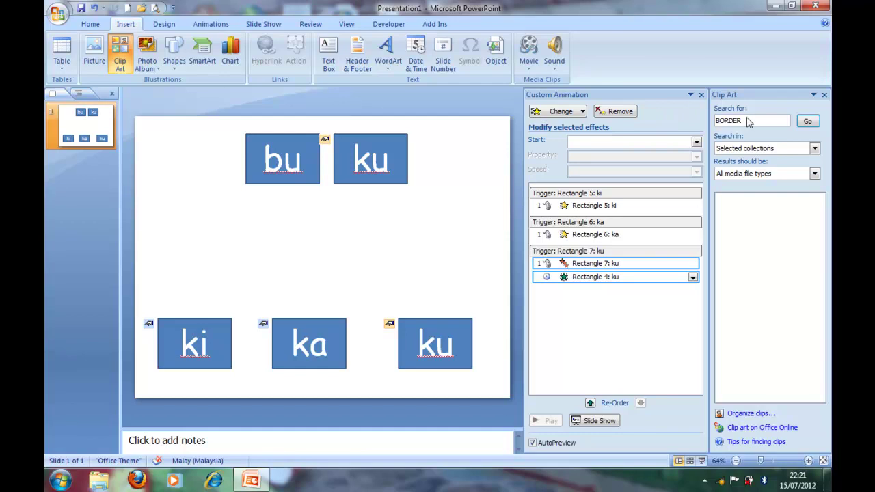
pyautogui.moveTo(747, 121); pyautogui.dragTo(719, 122)
pyautogui.press('BackSpace')
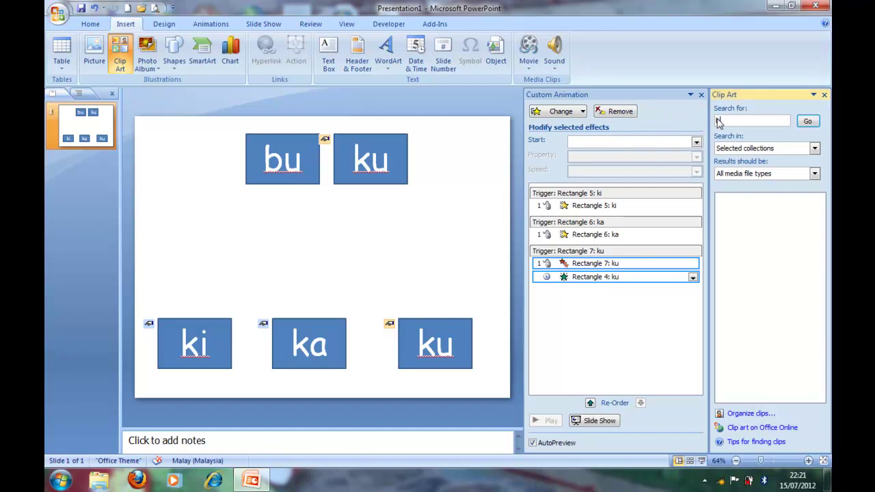
pyautogui.click(806, 121)
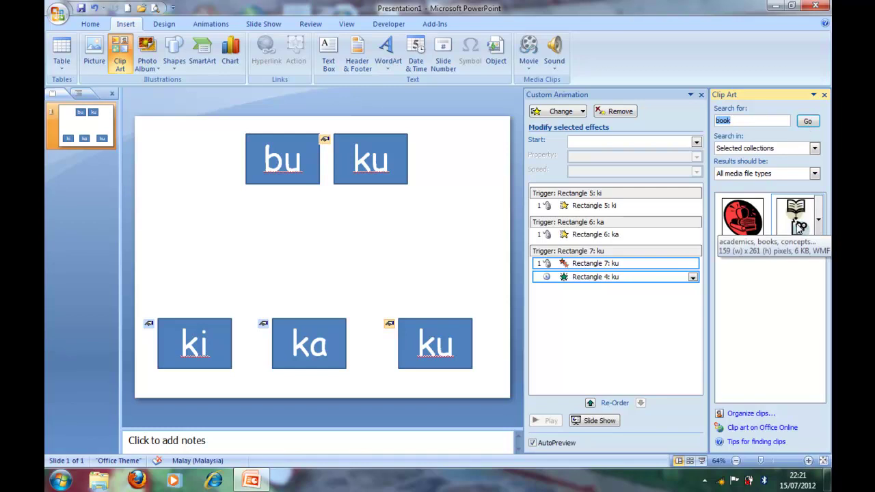
pyautogui.click(825, 96)
# Switch to Windows Explorer and open the folder D:\BAHAN2 ABM\ALL PICTURE\BLACK & WHITE\Gambar black n White\Benda\Alat\belajar.
pyautogui.click(91, 24)
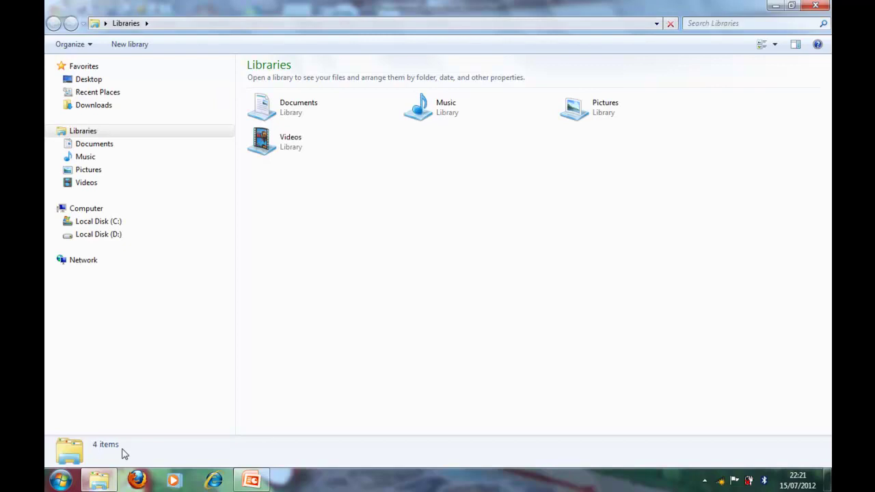
pyautogui.click(111, 235)
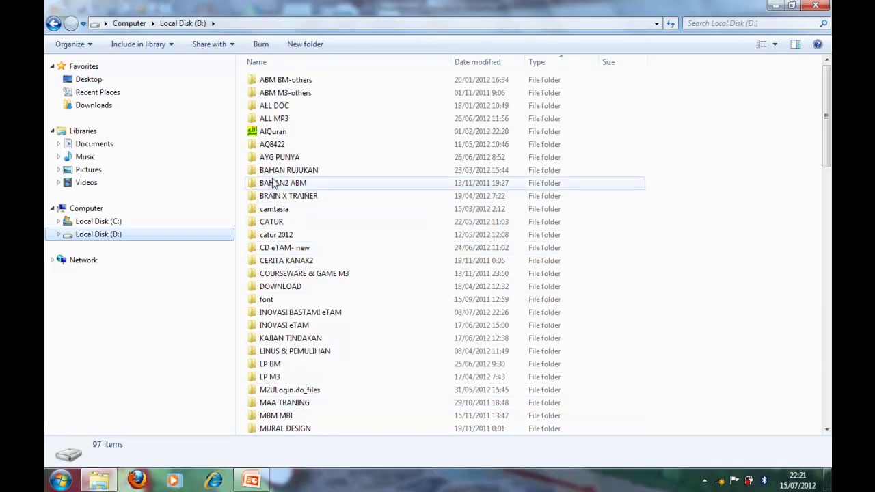
pyautogui.click(276, 184)
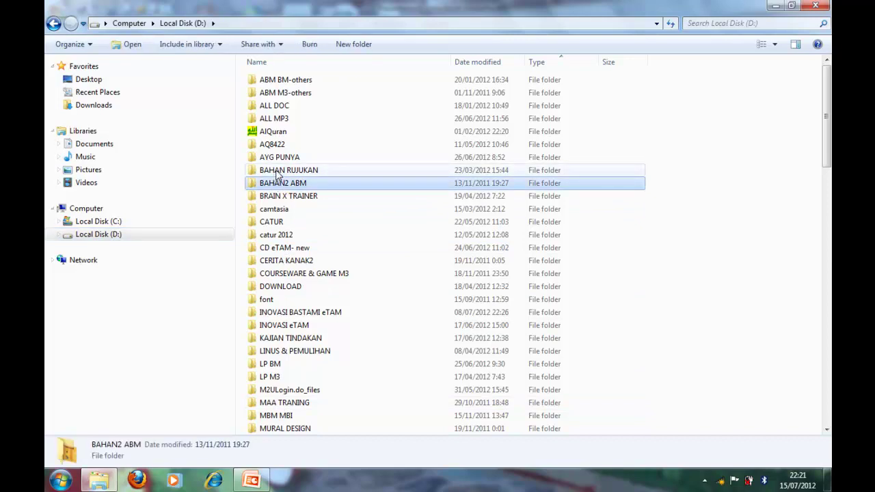
pyautogui.doubleClick(277, 184)
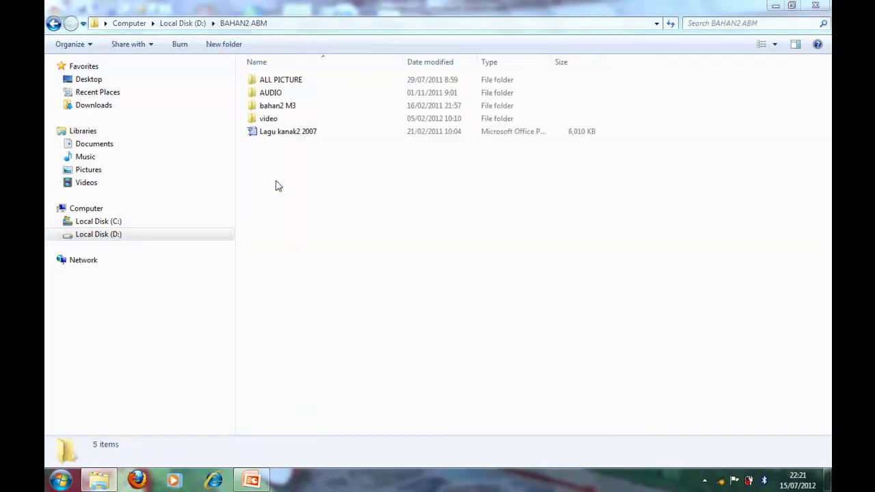
pyautogui.doubleClick(267, 82)
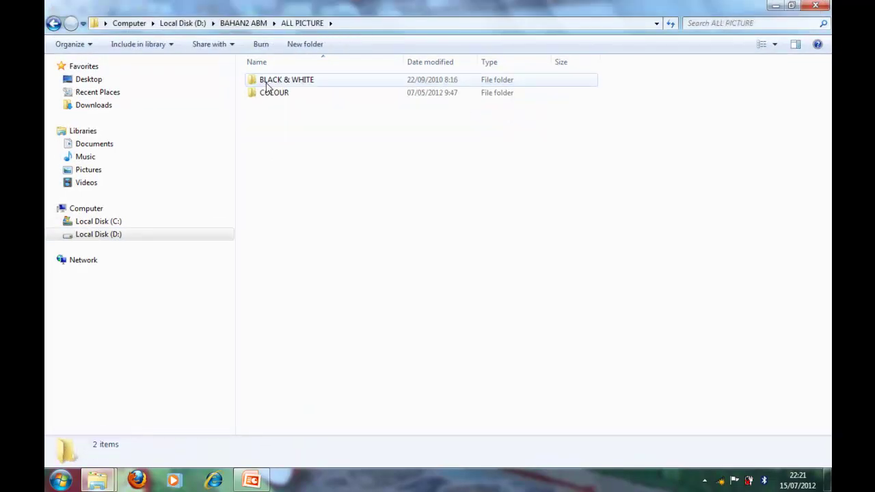
pyautogui.click(267, 91)
pyautogui.doubleClick(271, 84)
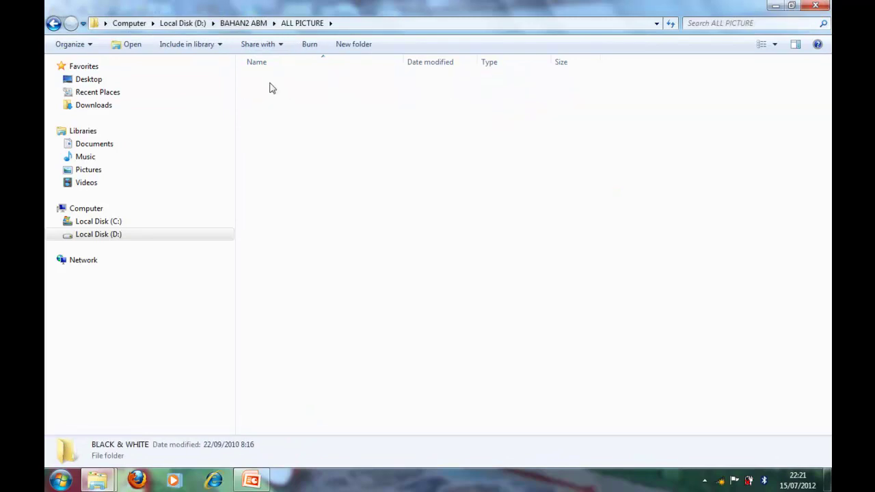
pyautogui.doubleClick(269, 84)
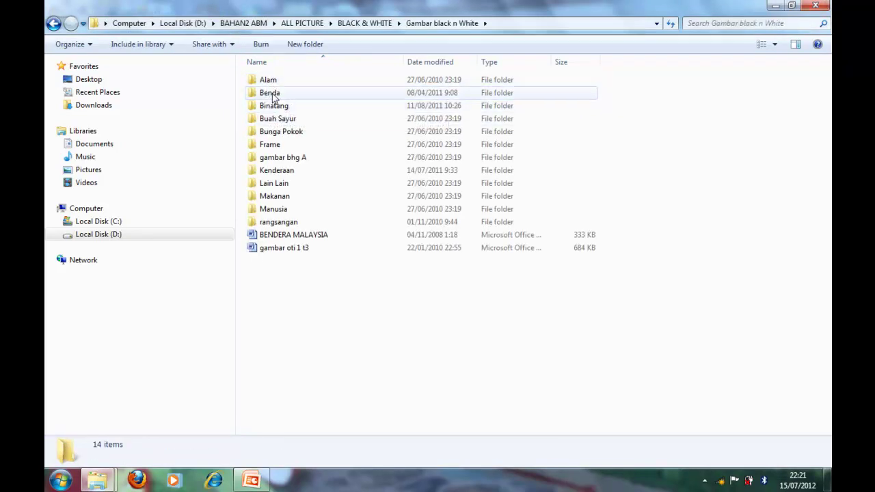
pyautogui.doubleClick(271, 95)
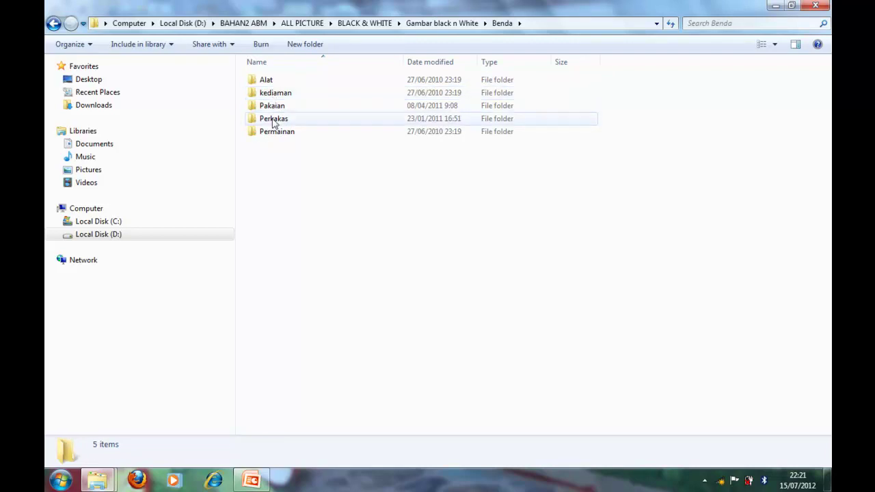
pyautogui.doubleClick(268, 81)
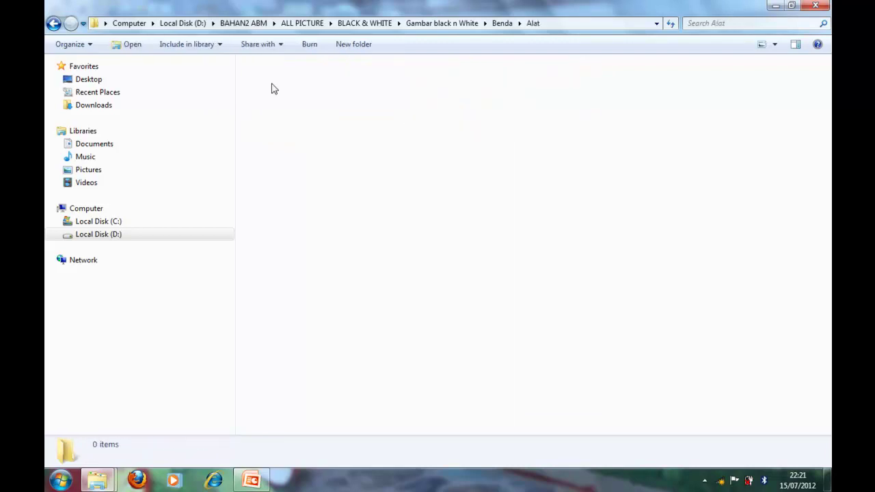
pyautogui.doubleClick(275, 95)
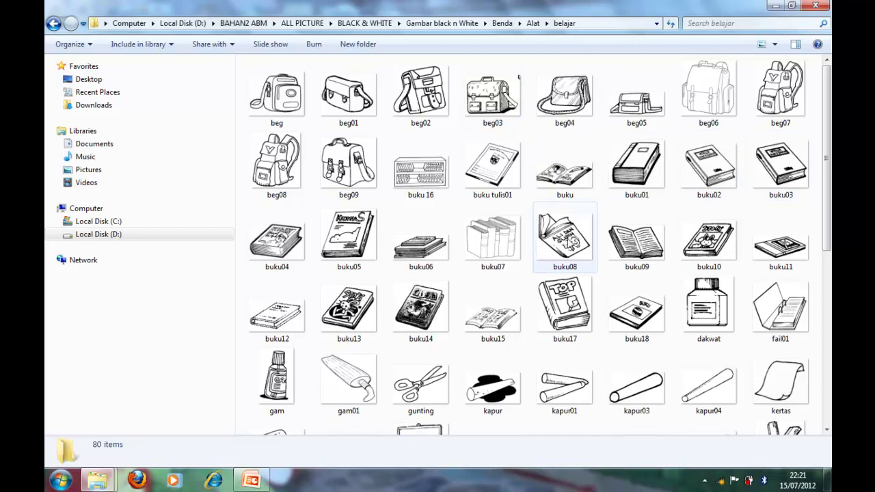
# Copy the buku08 picture, switch back to PowerPoint and paste it onto the slide.
pyautogui.click(571, 241)
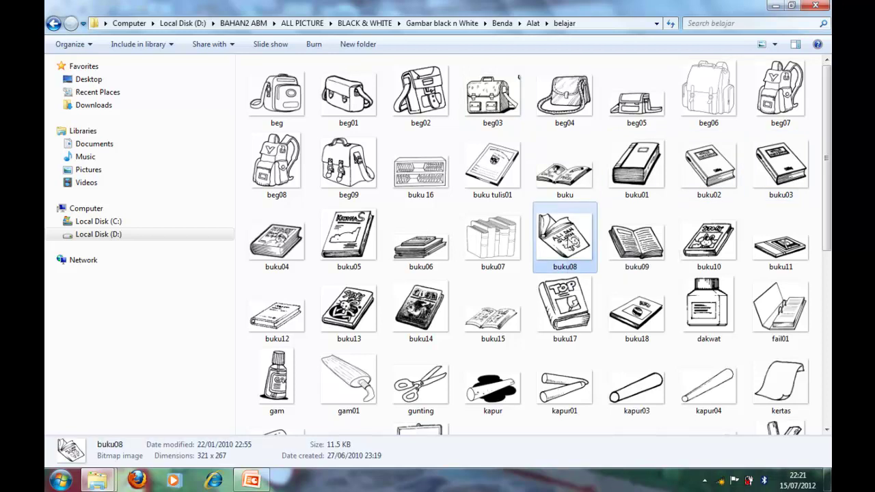
pyautogui.rightClick(567, 244)
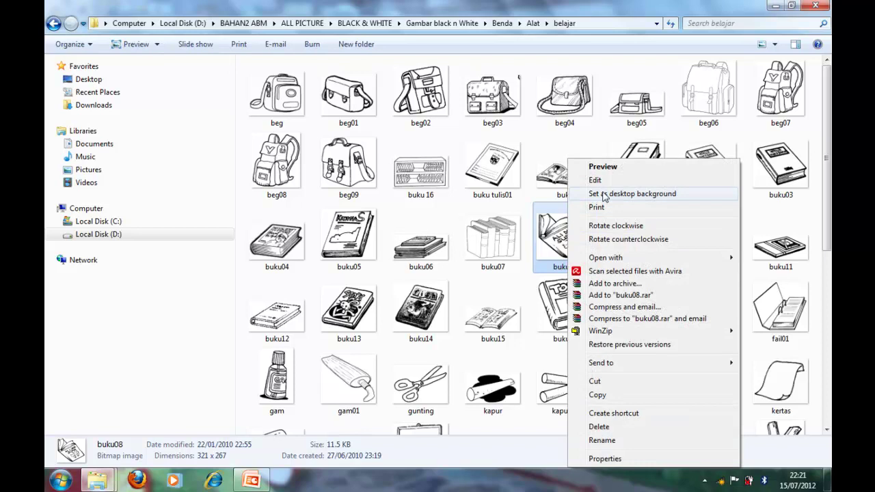
pyautogui.click(251, 480)
pyautogui.rightClick(363, 250)
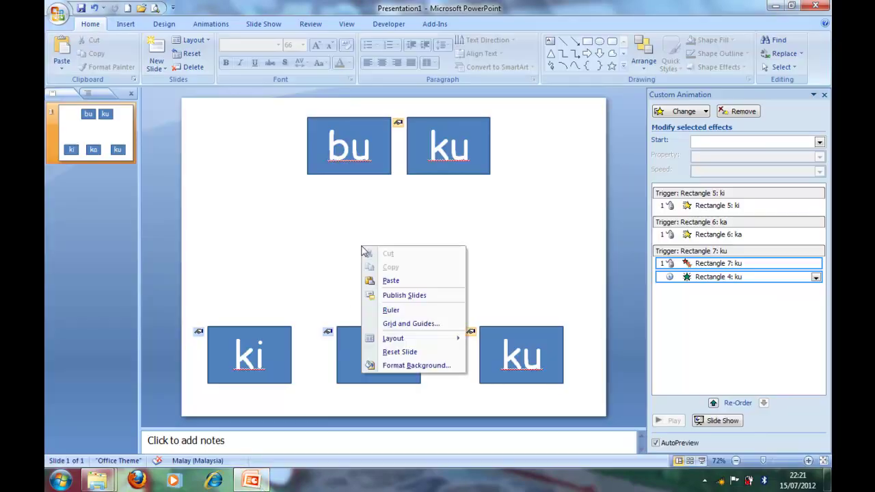
pyautogui.click(388, 280)
# Enlarge the book picture and centre it between the upper and lower rows of rectangles.
pyautogui.moveTo(370, 238); pyautogui.dragTo(294, 173)
pyautogui.moveTo(416, 276); pyautogui.dragTo(456, 309)
pyautogui.moveTo(411, 254); pyautogui.dragTo(437, 263)
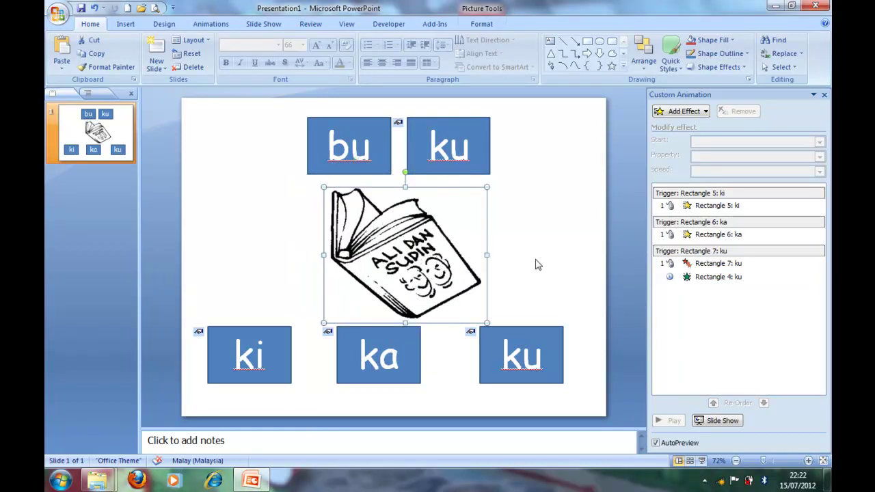
pyautogui.click(536, 264)
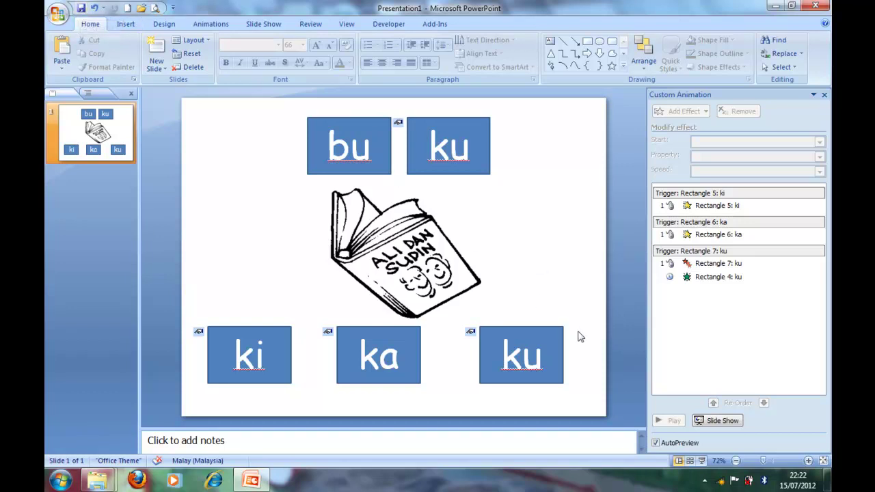
# Run the slide show, test the lower "ku" answer tile, end the show and continue the recording.
pyautogui.click(702, 460)
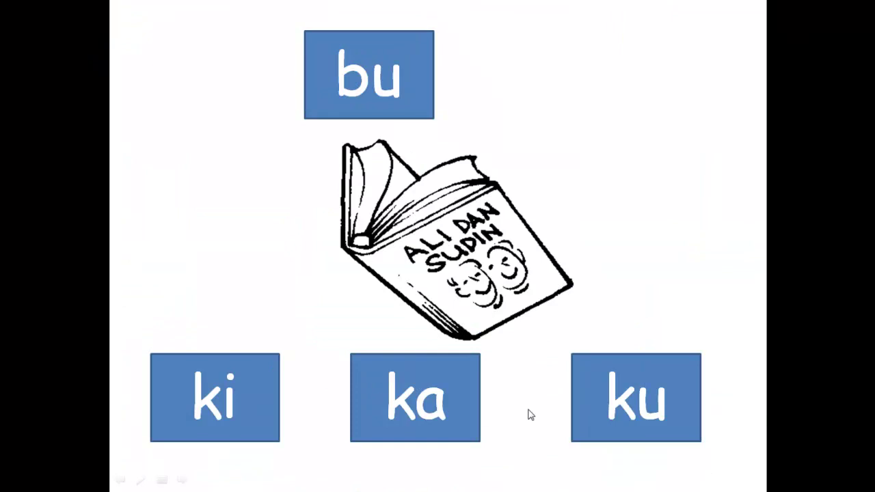
pyautogui.click(625, 412)
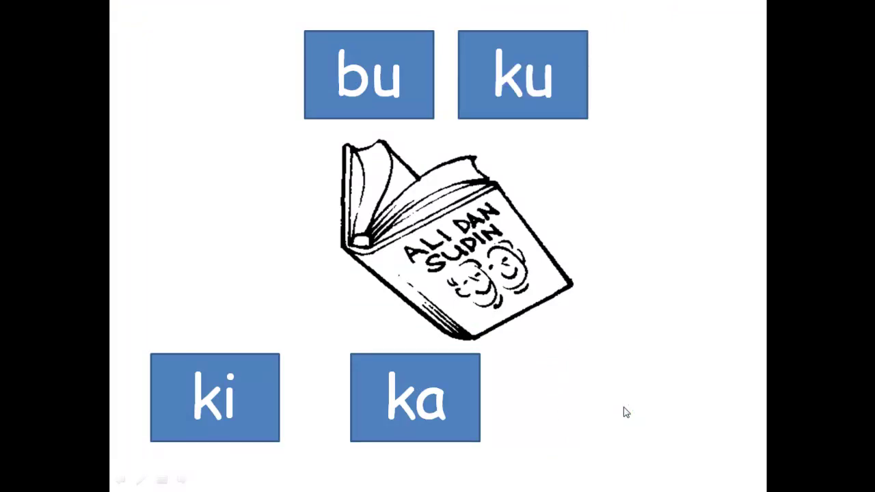
pyautogui.click(625, 412)
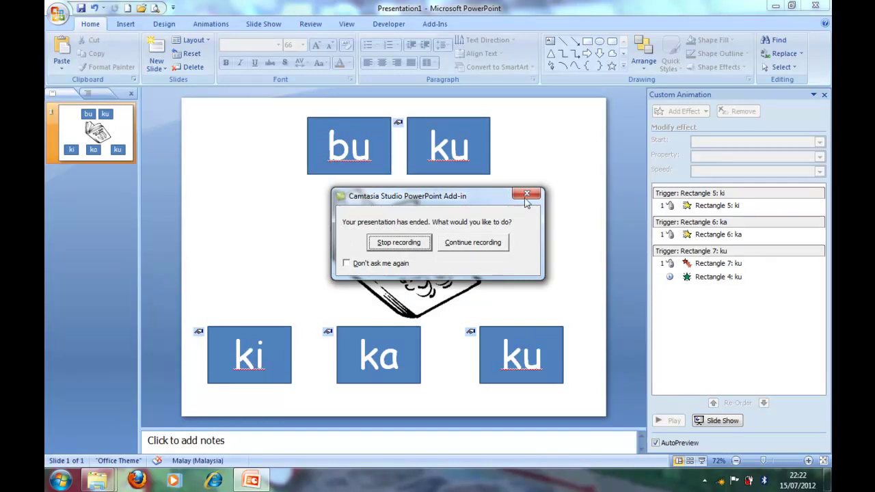
pyautogui.click(463, 244)
# Turn off "Animate attached shape" in the Appear effect of the upper "ku" rectangle so only its text is animated.
pyautogui.click(488, 173)
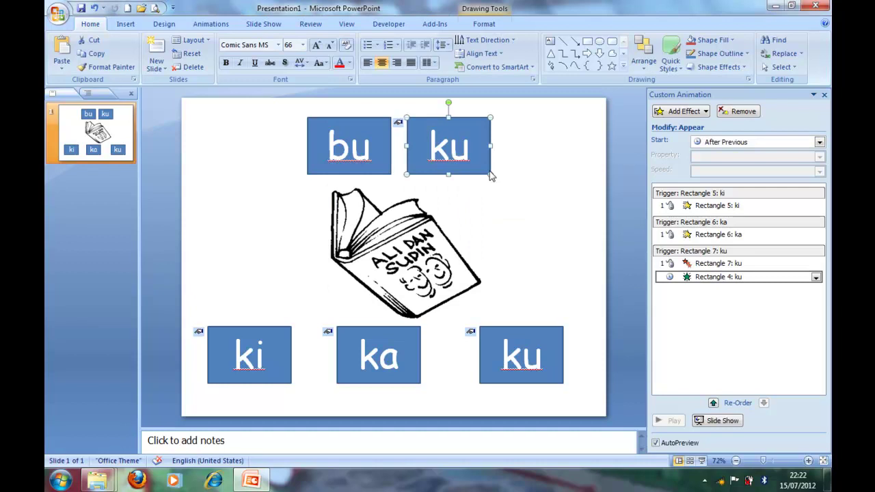
pyautogui.click(469, 153)
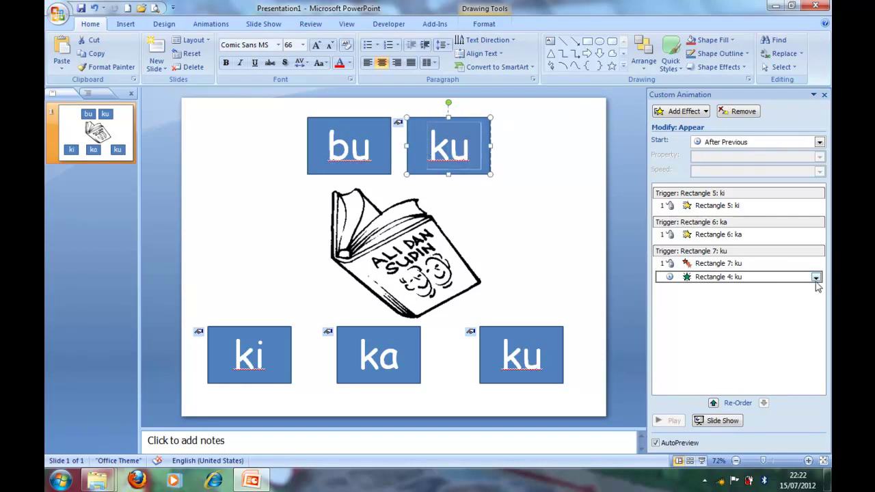
pyautogui.click(593, 268)
pyautogui.click(482, 162)
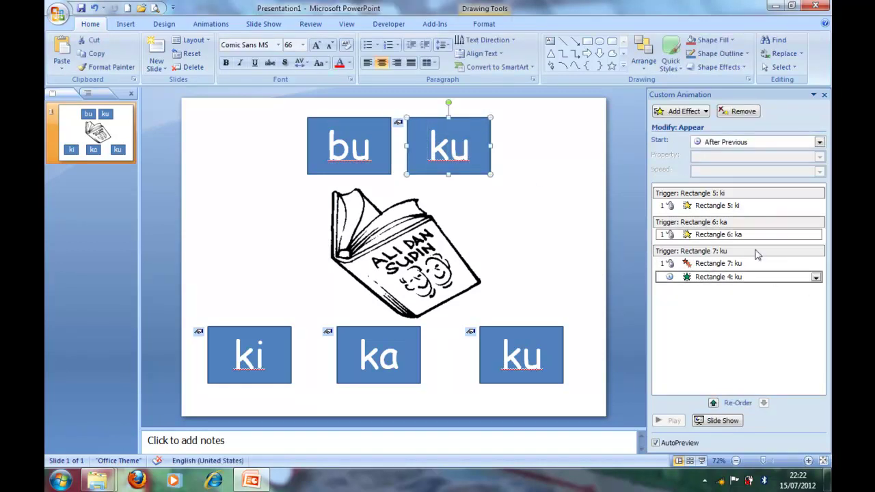
pyautogui.click(816, 277)
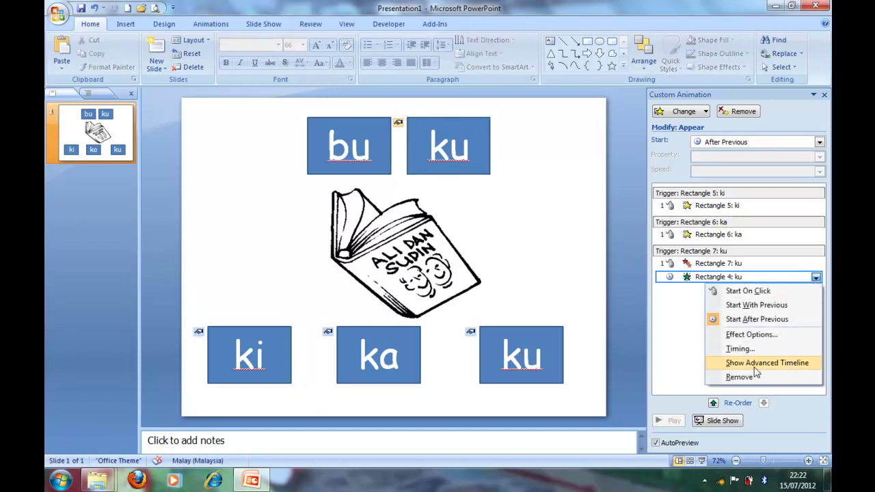
pyautogui.click(751, 337)
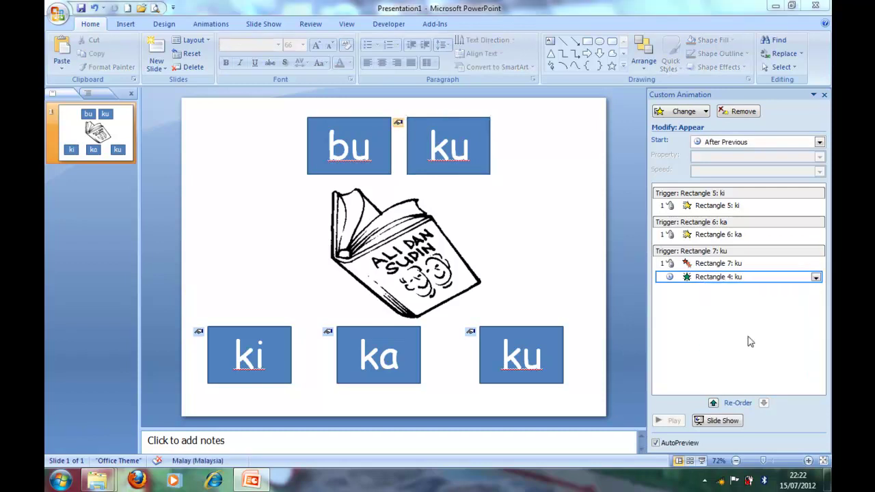
pyautogui.click(412, 170)
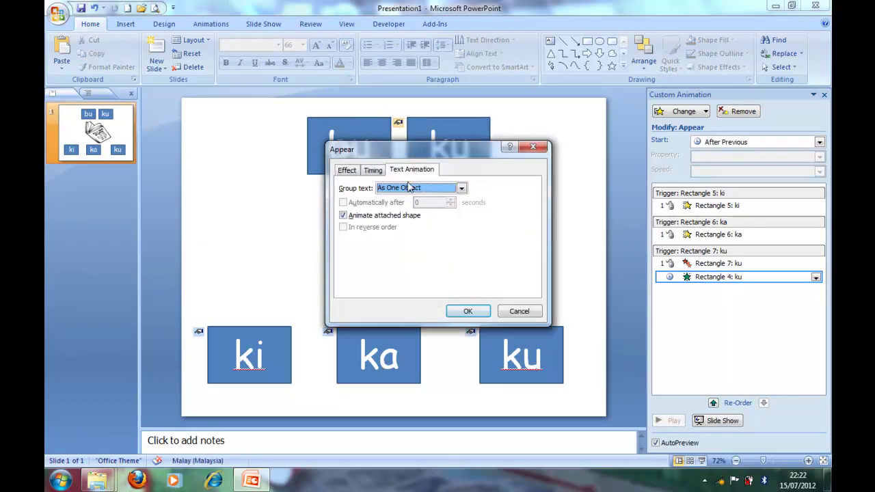
pyautogui.click(360, 217)
pyautogui.click(467, 311)
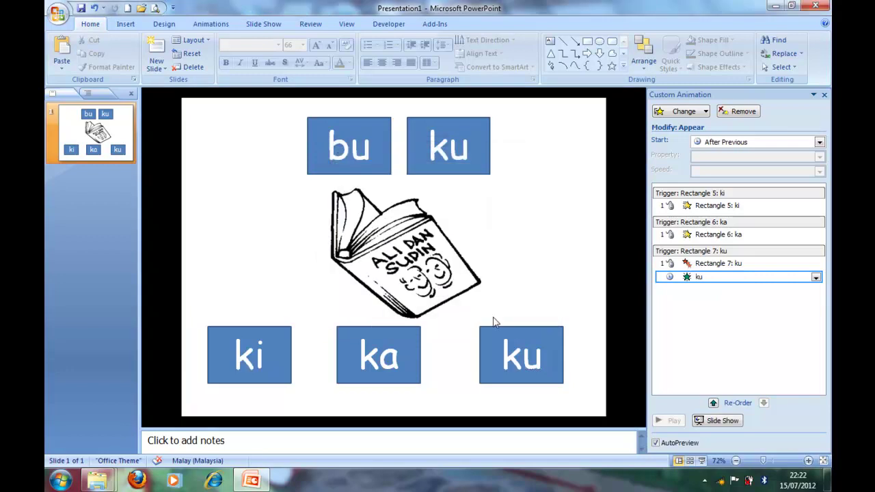
# Replay the slide show to check the text-only reveal with the "ku" answer, then return to editing with the recording continued.
pyautogui.click(702, 461)
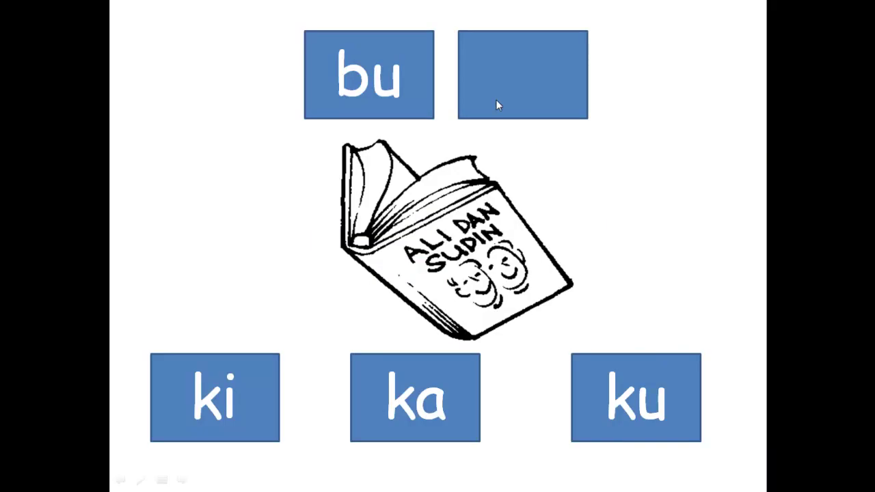
pyautogui.click(629, 397)
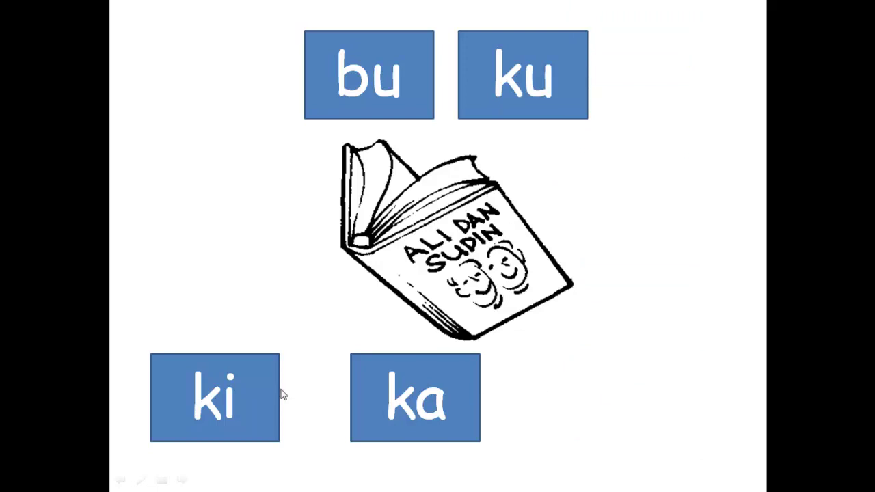
pyautogui.press('Escape')
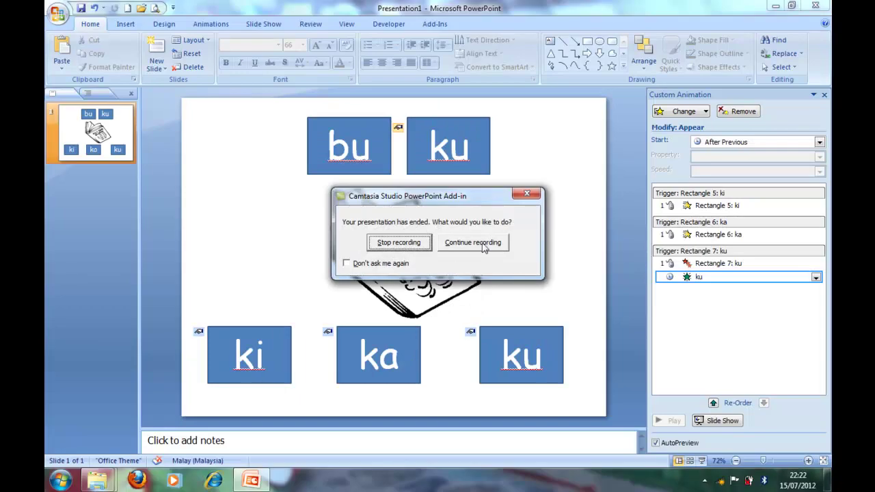
pyautogui.click(476, 244)
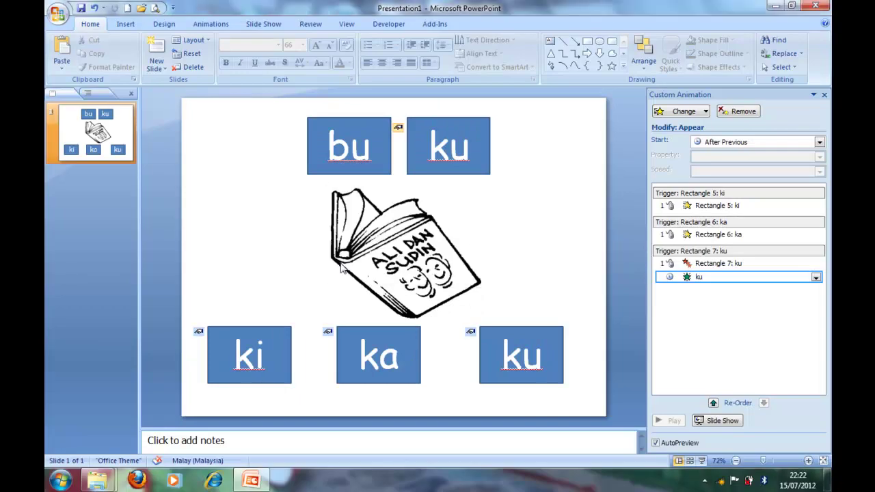
# Apply the glossy red shape style to the "ki" tile and the glossy green shape style to the "ka" tile.
pyautogui.click(289, 359)
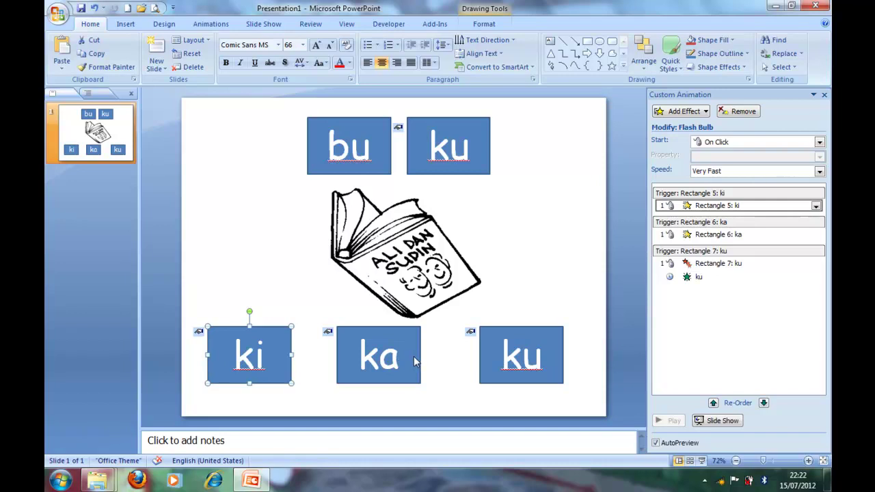
pyautogui.doubleClick(275, 346)
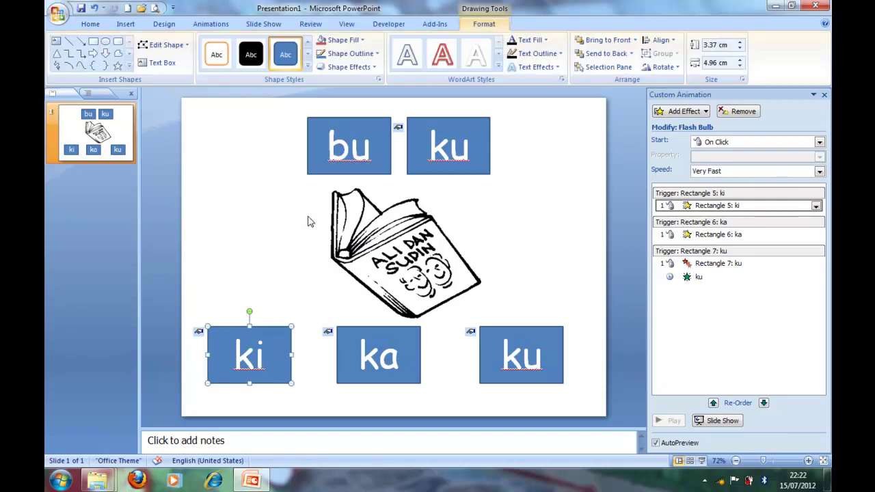
pyautogui.click(308, 67)
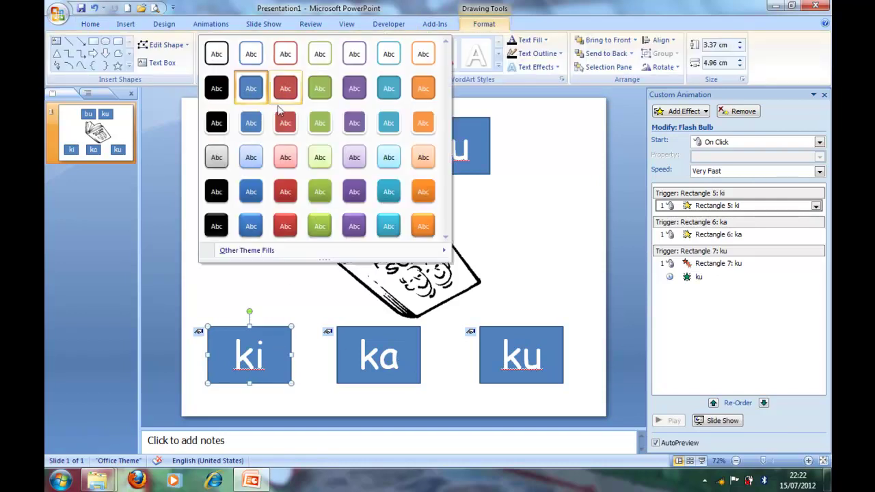
pyautogui.click(285, 226)
pyautogui.click(414, 350)
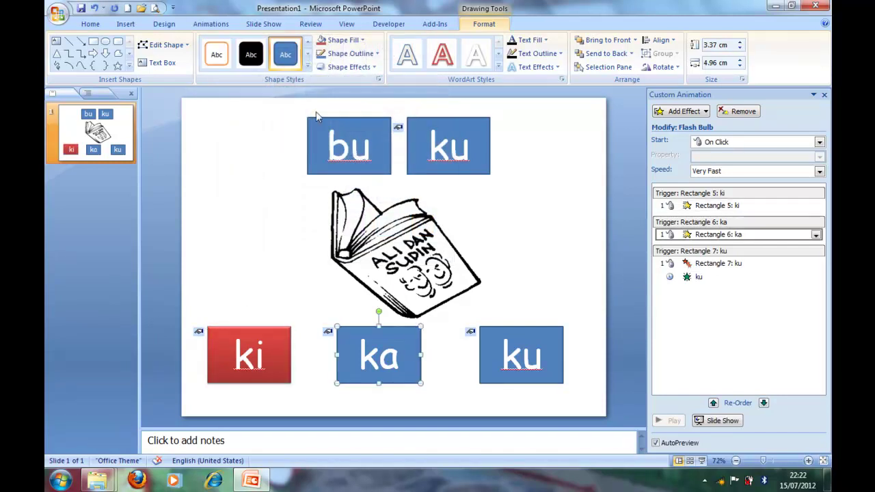
pyautogui.click(307, 67)
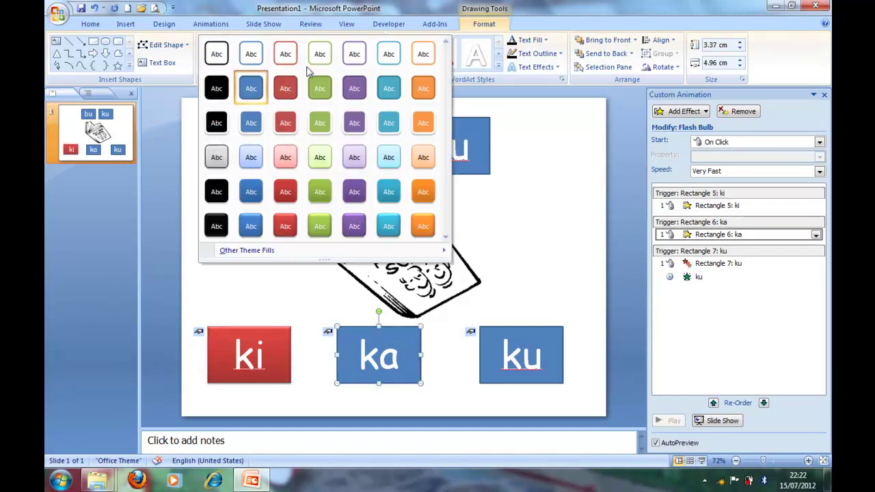
pyautogui.click(319, 226)
# Apply the glossy orange shape style to the lower "ku" tile and deselect it.
pyautogui.click(559, 352)
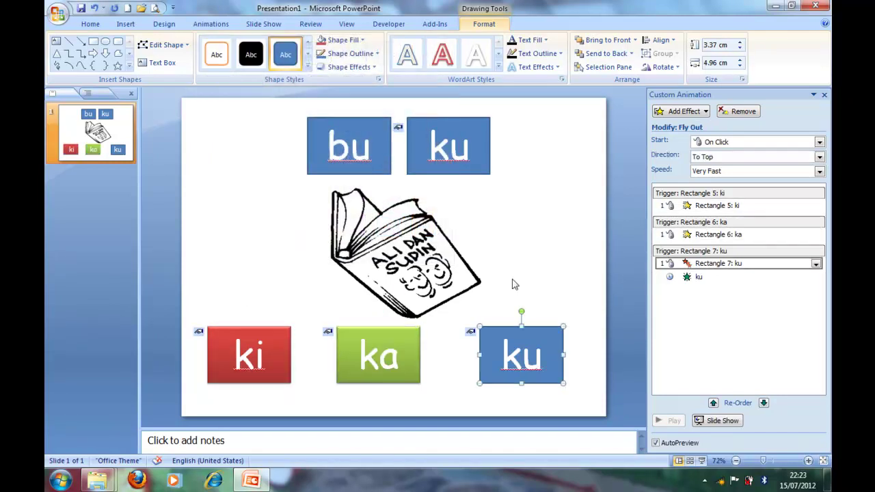
pyautogui.click(308, 67)
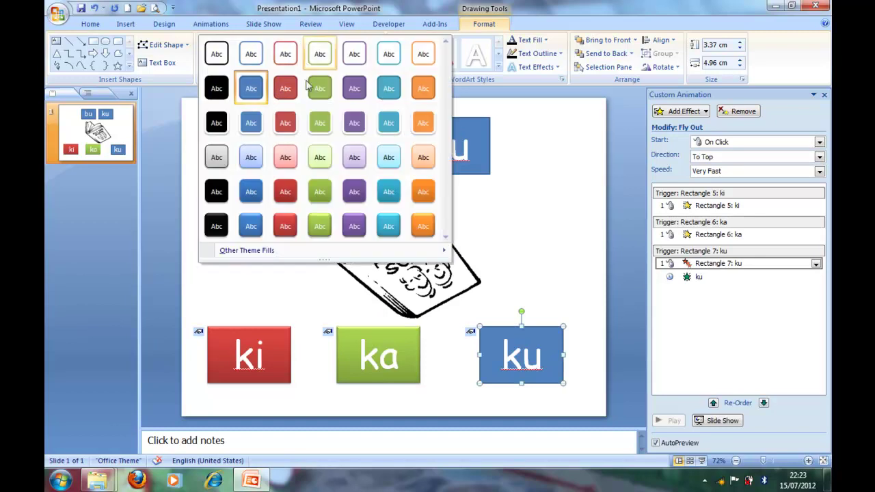
pyautogui.click(423, 227)
pyautogui.click(537, 209)
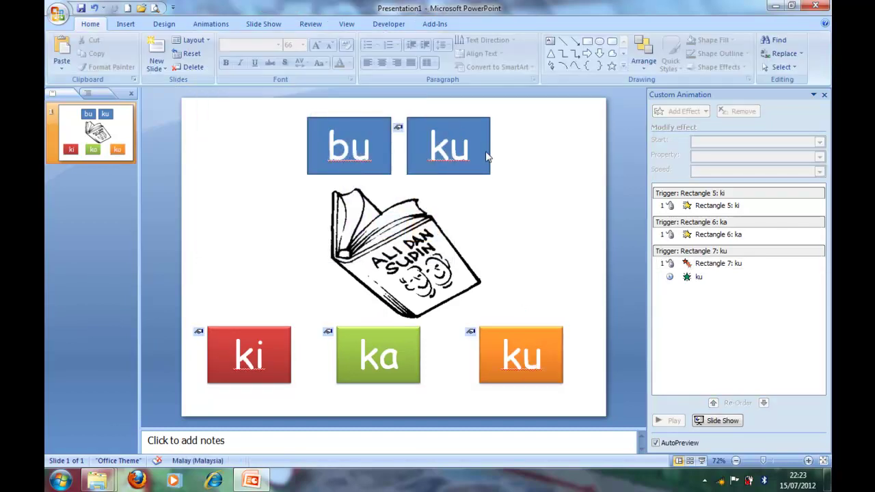
# Give the "bu" rectangle the pale green gradient style and the upper "ku" rectangle the pale purple gradient style.
pyautogui.click(387, 158)
pyautogui.click(307, 67)
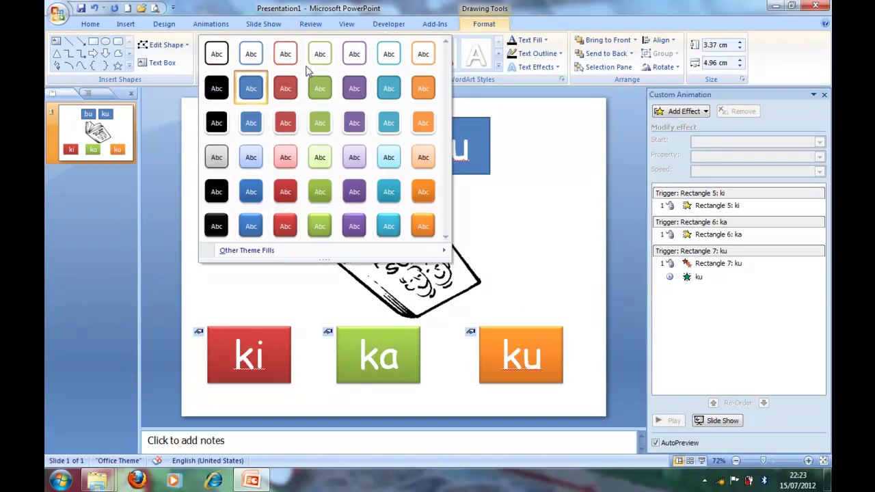
pyautogui.click(320, 157)
pyautogui.click(485, 165)
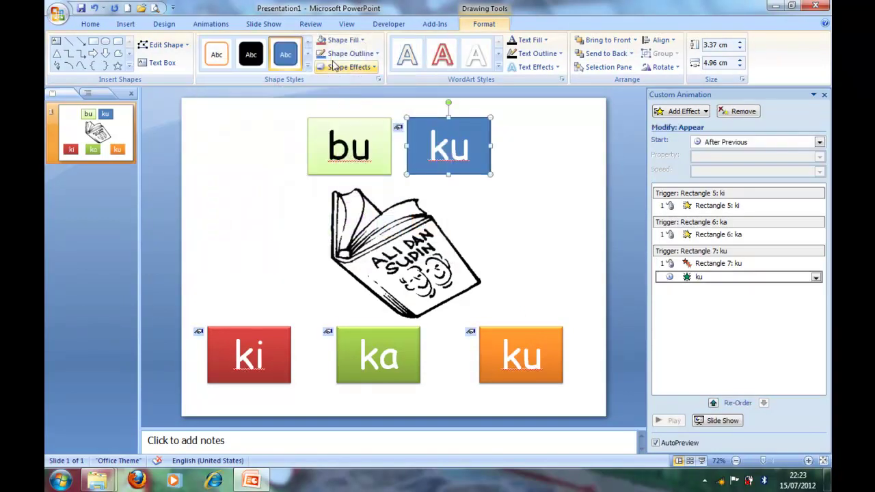
pyautogui.click(307, 66)
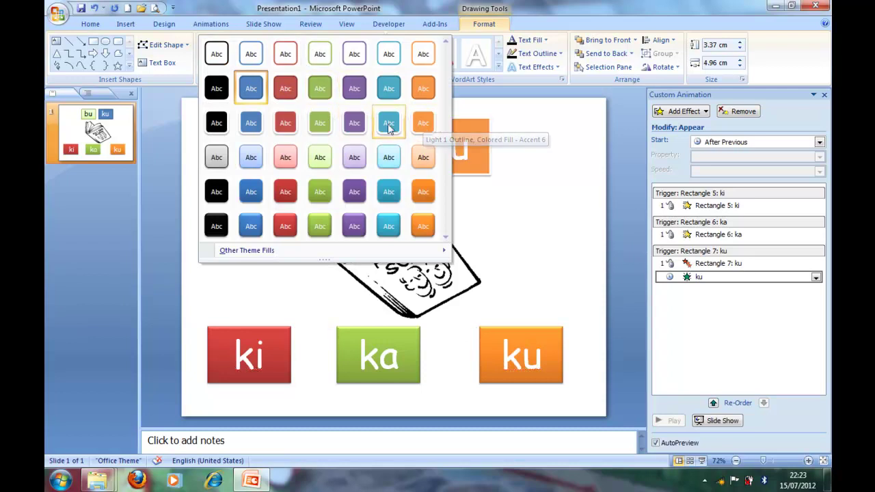
pyautogui.click(354, 158)
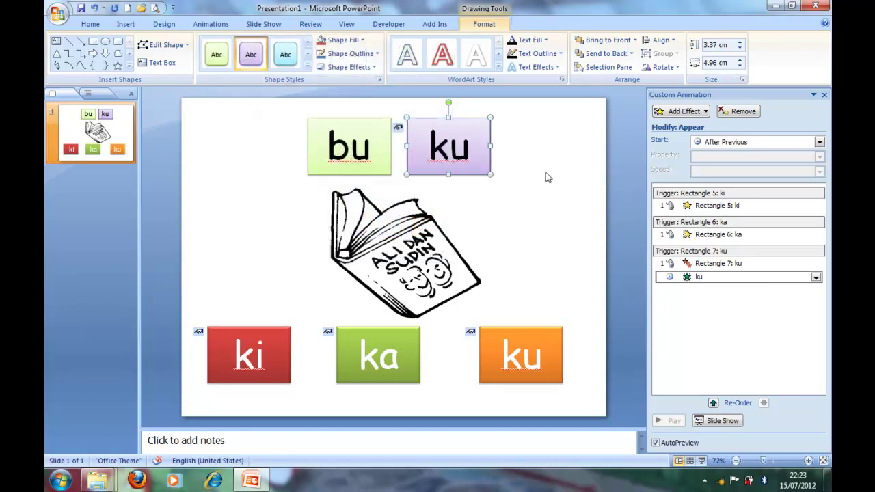
pyautogui.click(546, 177)
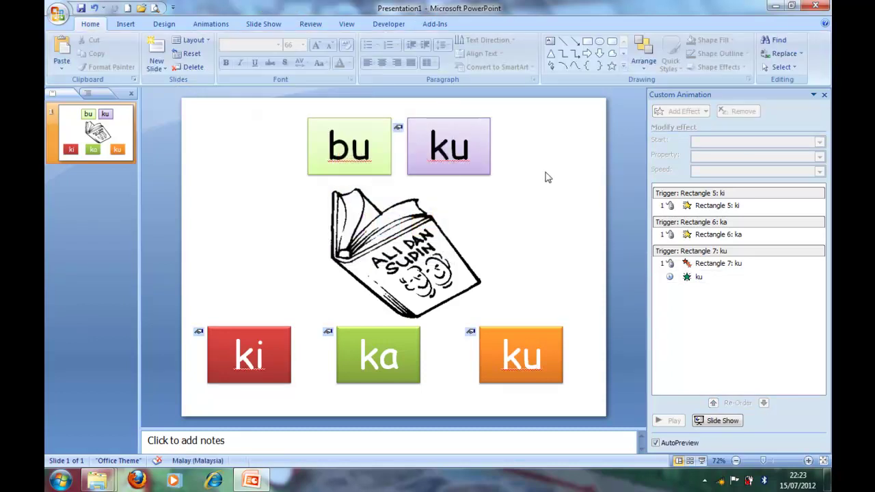
# Save the presentation on Local Disk (D:) under the file name "manual trigger".
pyautogui.click(81, 8)
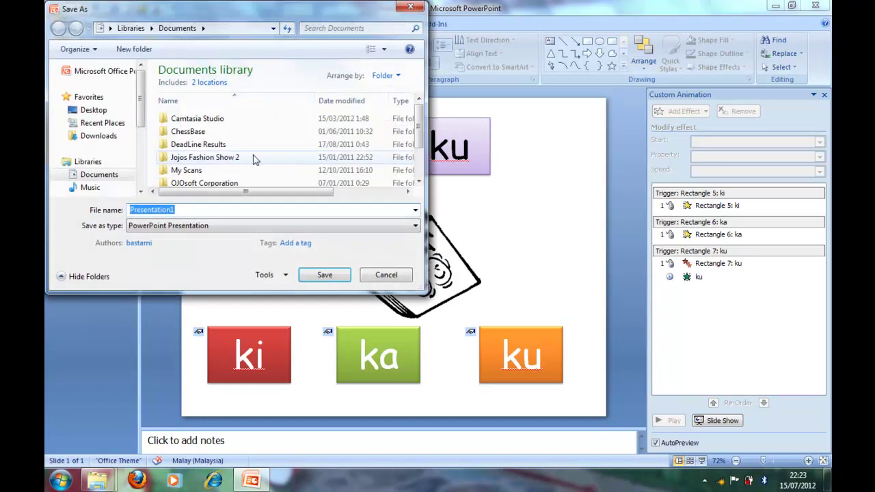
pyautogui.moveTo(141, 123); pyautogui.dragTo(140, 185)
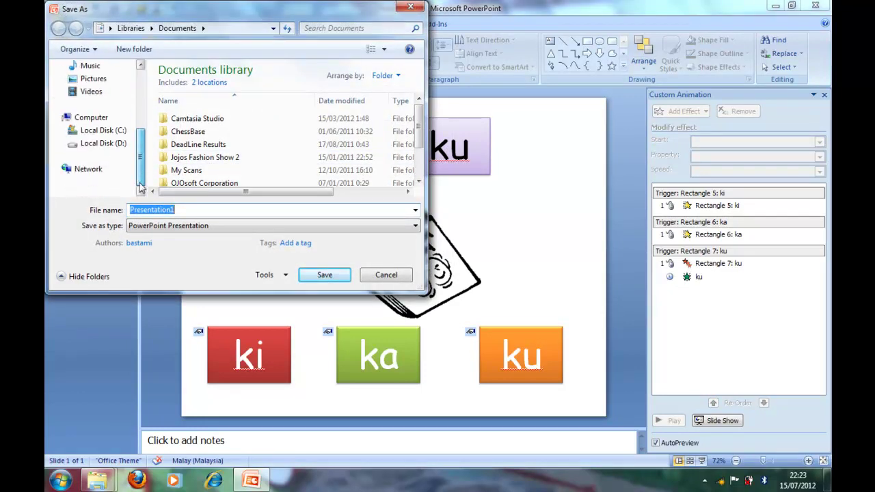
pyautogui.click(110, 146)
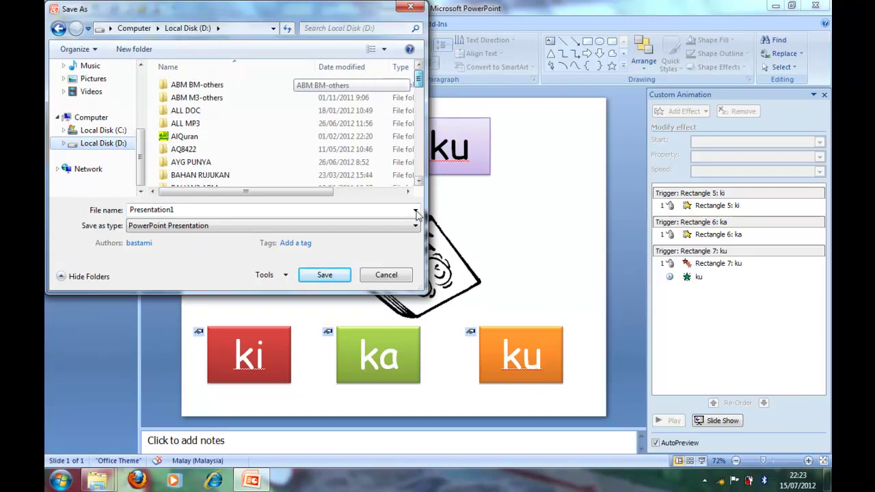
pyautogui.doubleClick(152, 211)
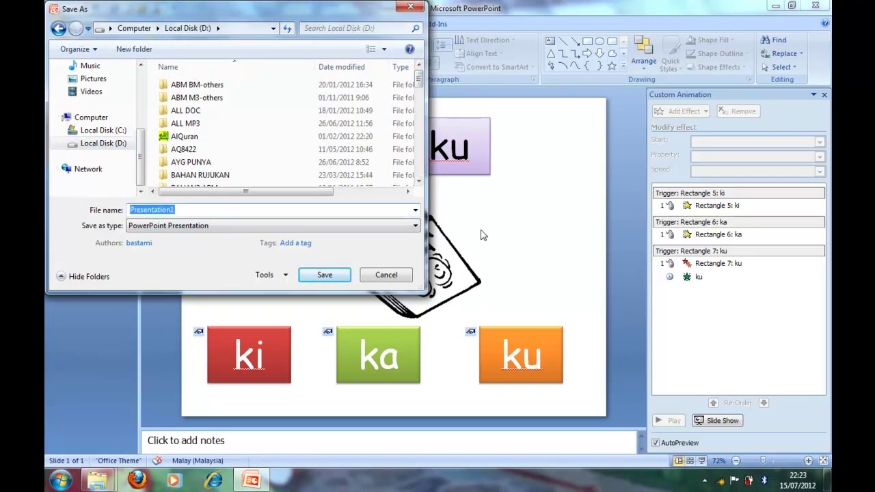
pyautogui.write('manual trigger')
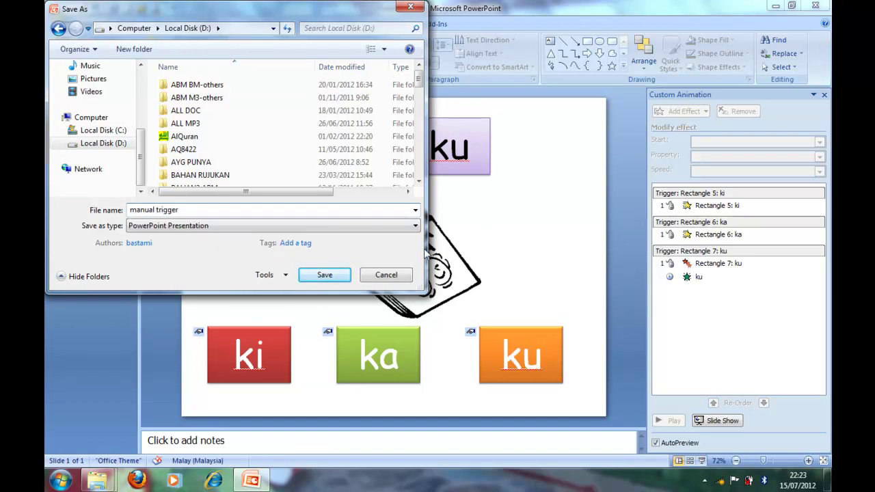
pyautogui.click(326, 274)
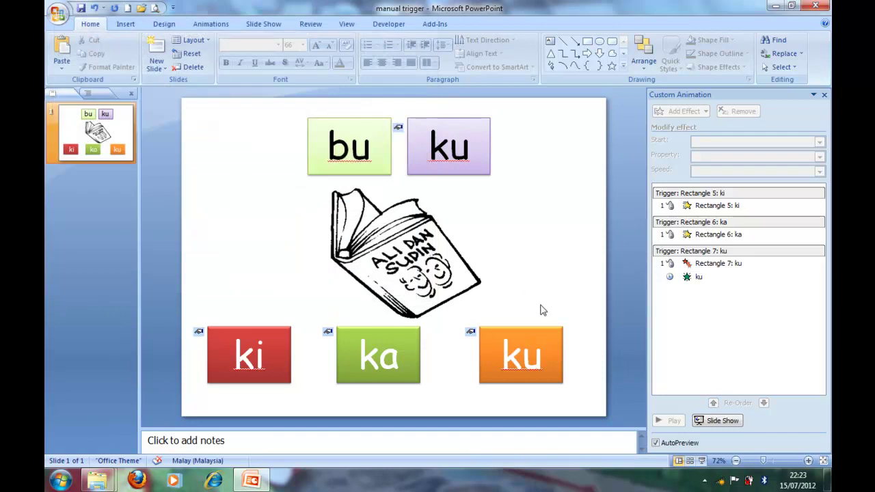
# Run the slide show and test the "ki", "ka" and "ku" answer tiles in turn.
pyautogui.click(697, 421)
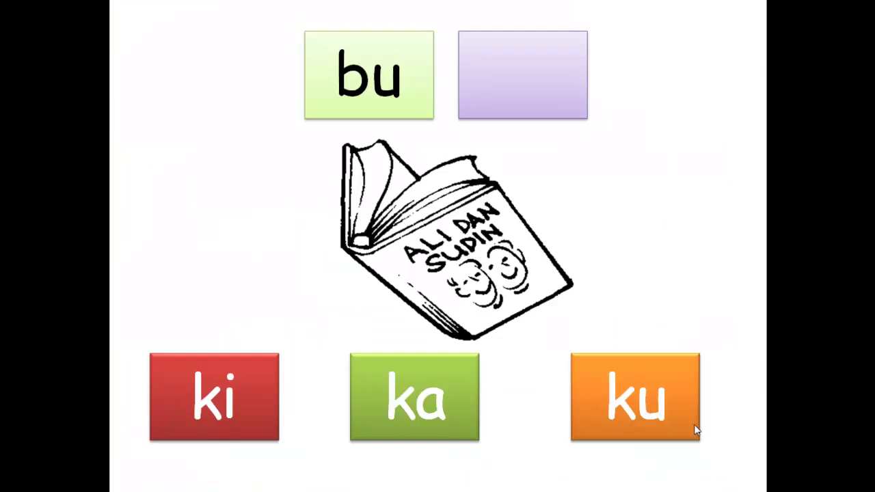
pyautogui.click(224, 384)
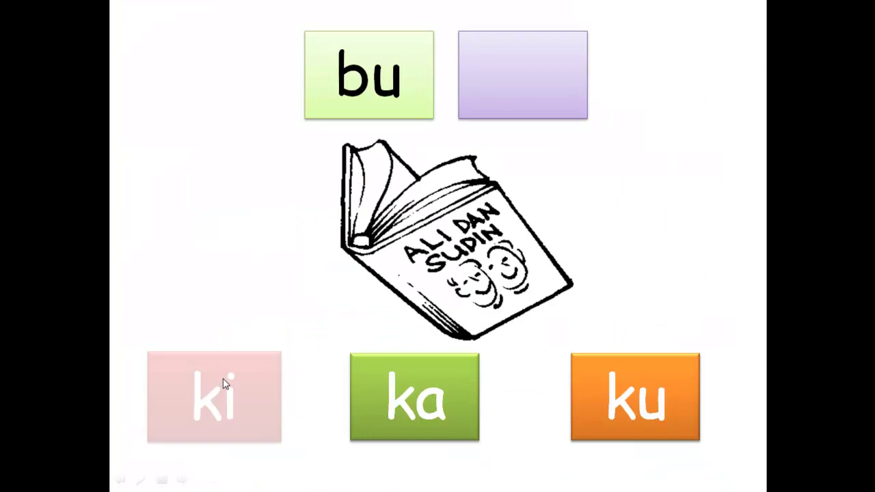
pyautogui.click(386, 388)
pyautogui.click(624, 386)
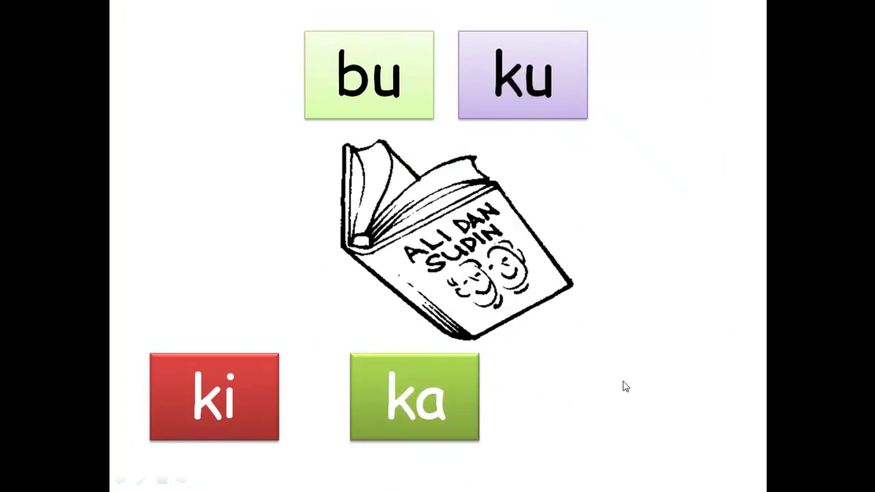